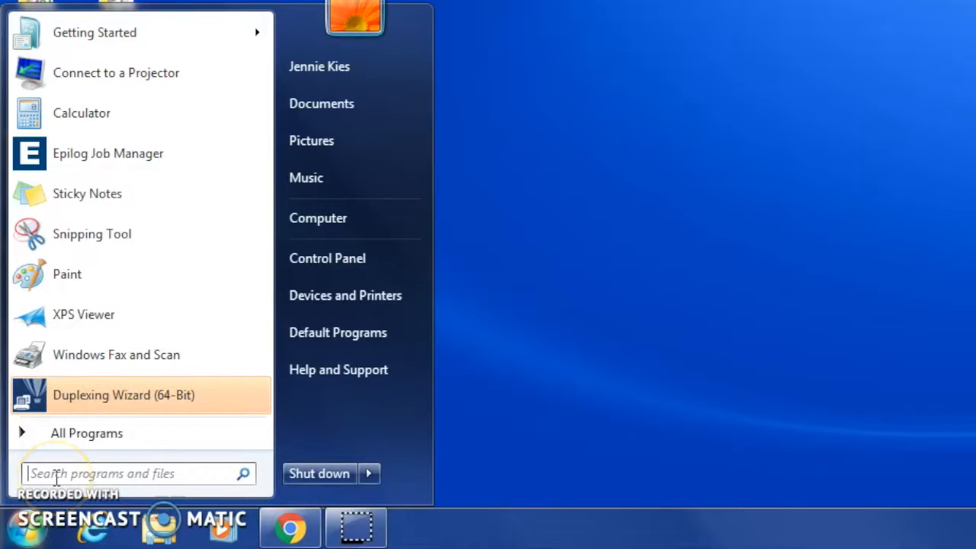
Step: Launch SolidWorks 2014 x64 Edition from the installed programs
click(55, 435)
scroll(80, 328, down, 5)
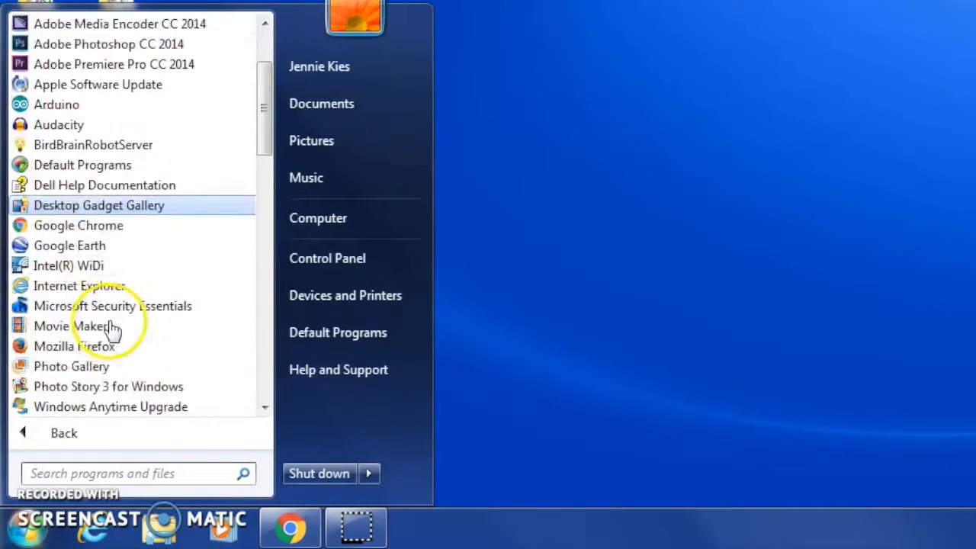
scroll(113, 329, down, 1)
scroll(112, 329, down, 10)
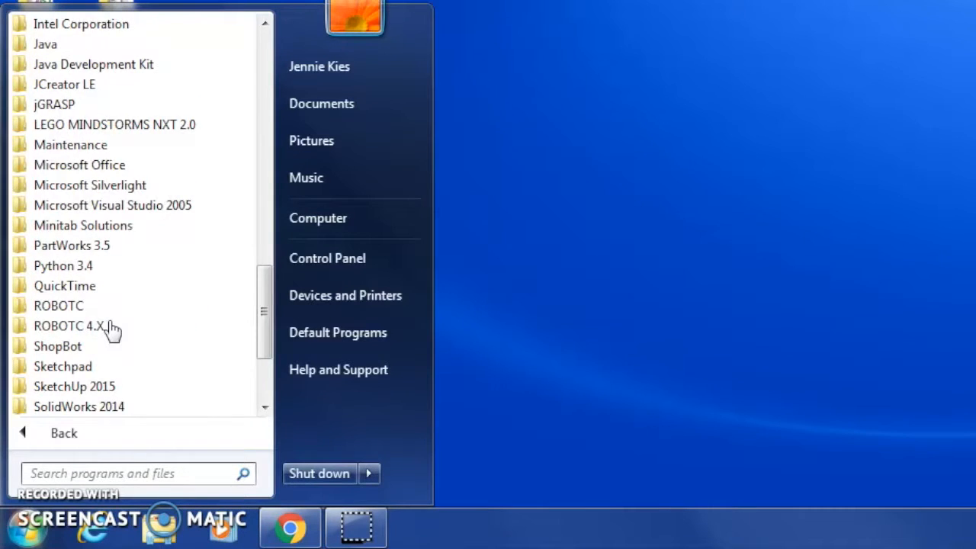
scroll(112, 330, down, 2)
click(107, 290)
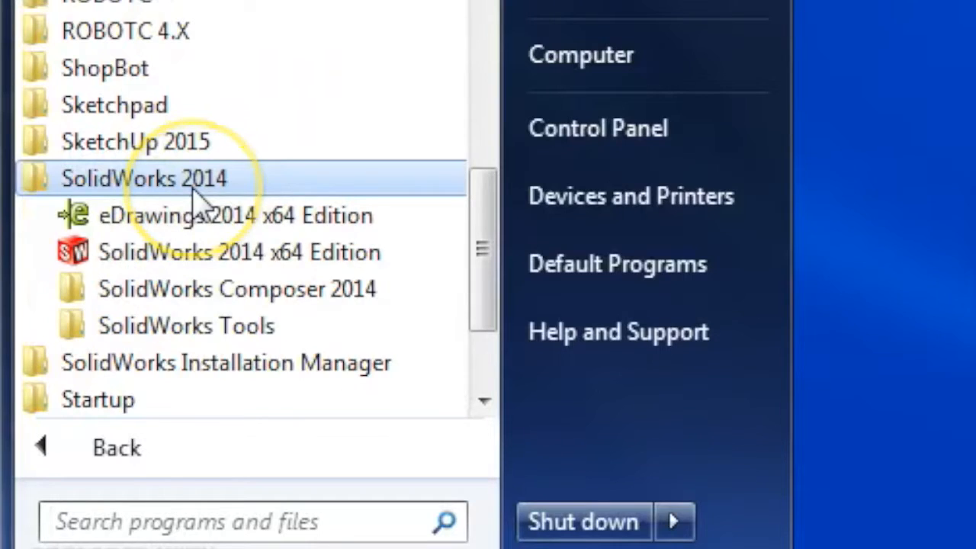
scroll(105, 298, down, 1)
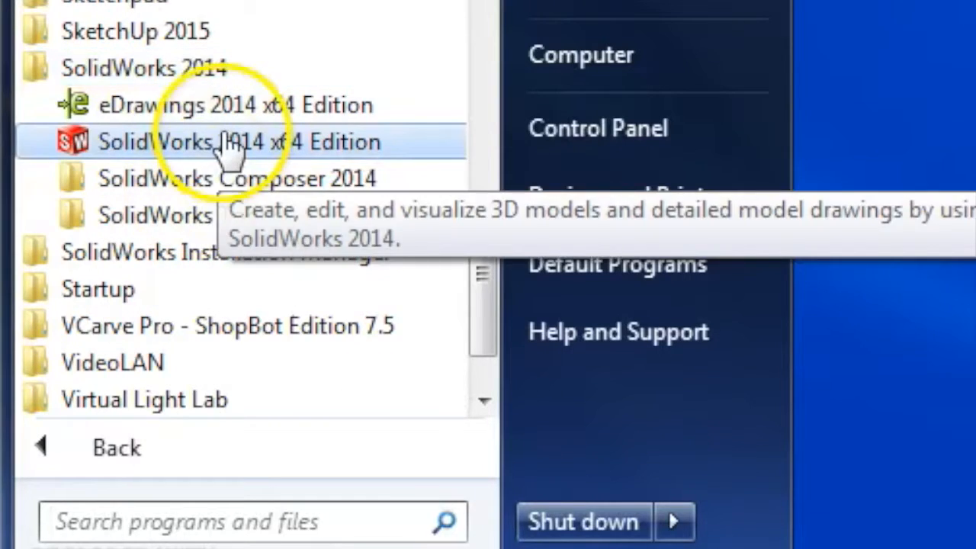
click(229, 145)
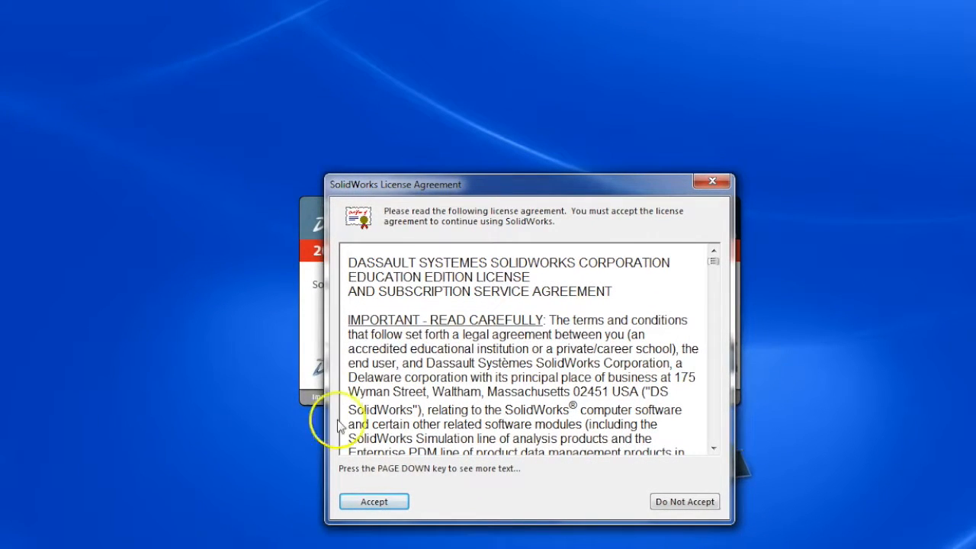
Step: Accept the SolidWorks license agreement and choose not to show any dynamic help in the welcome settings
click(372, 502)
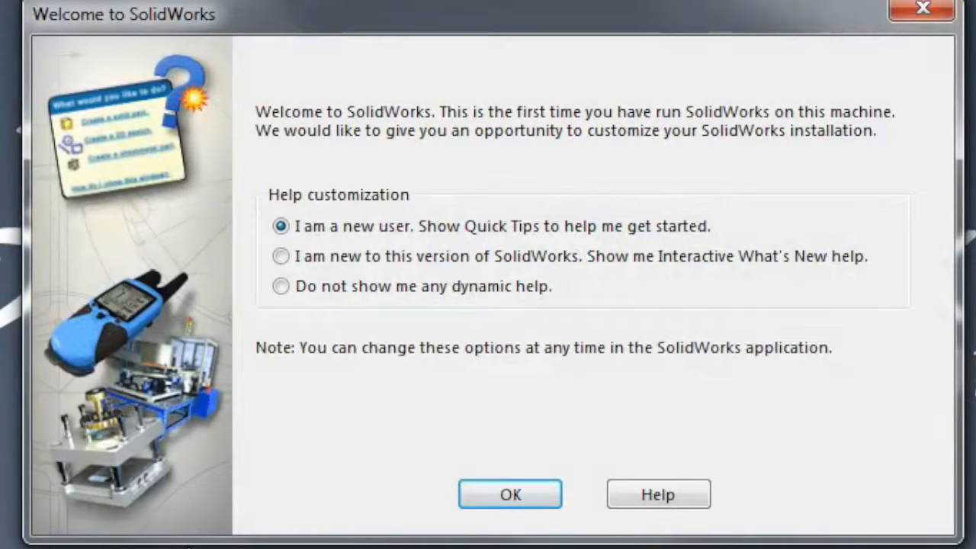
click(382, 286)
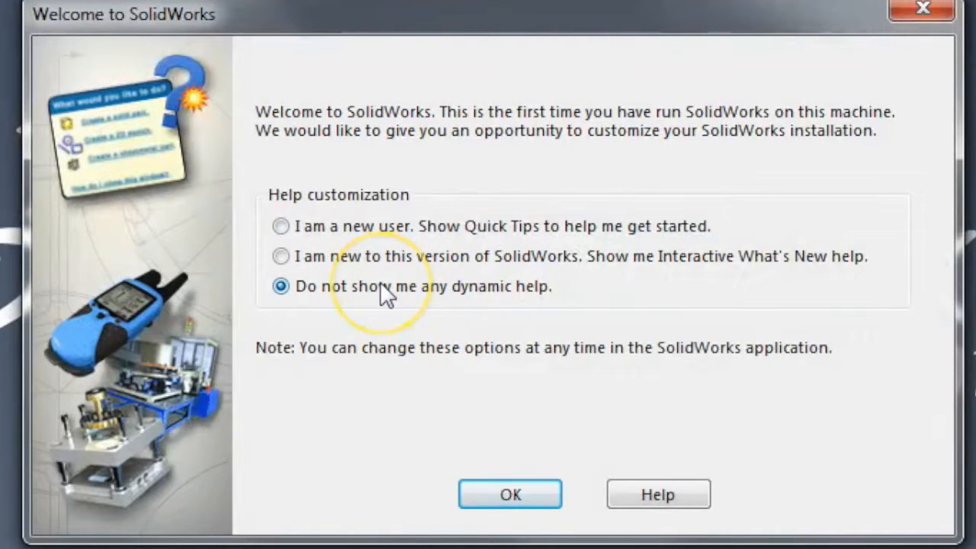
click(511, 496)
Step: Open the SolidWorks Tutorials, accepting the 3D ContentCentral terms, and go to Creating and Saving a Part Document in Lesson 1: Parts
click(252, 23)
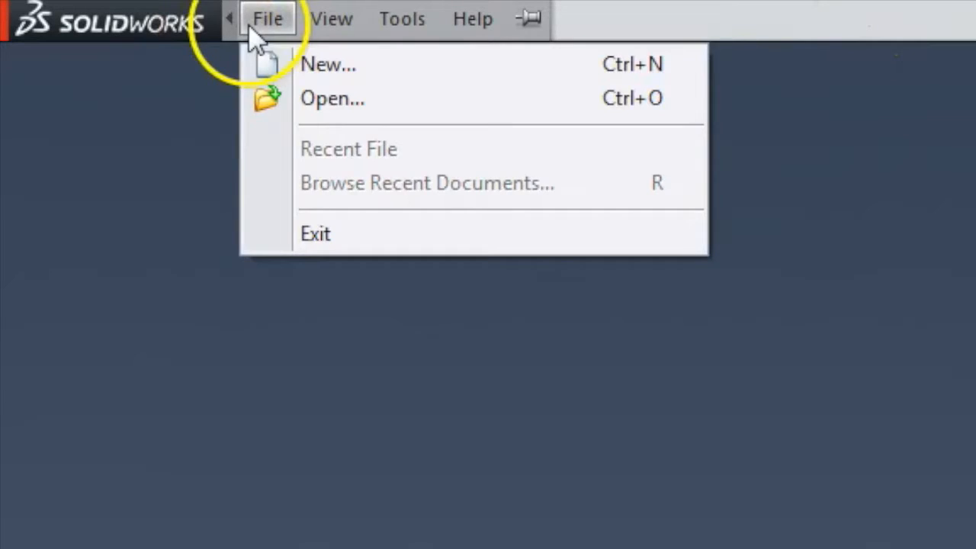
click(453, 21)
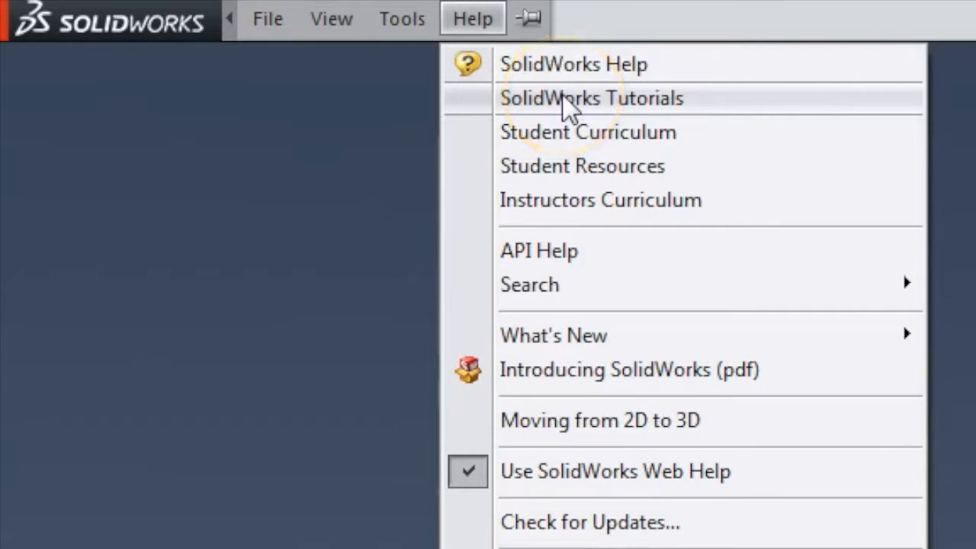
click(589, 137)
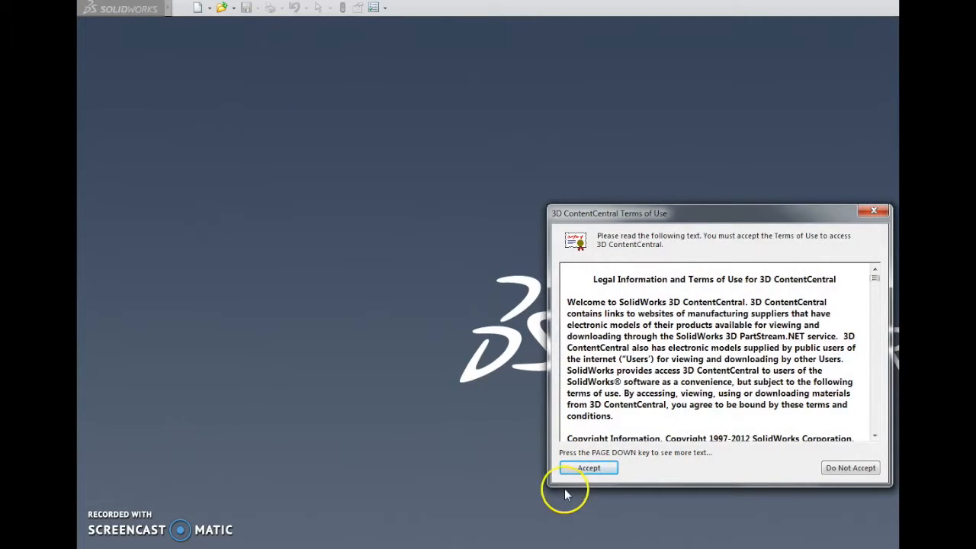
click(589, 467)
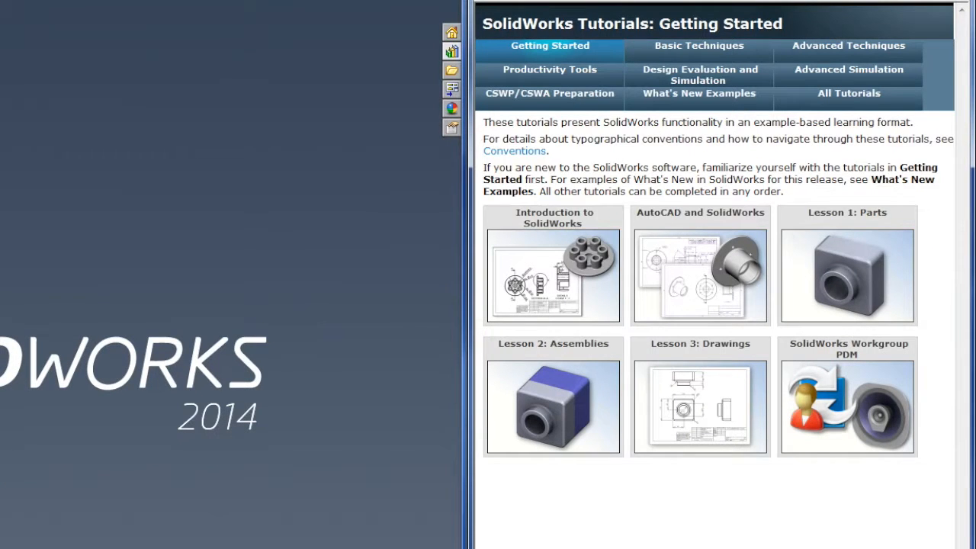
click(835, 257)
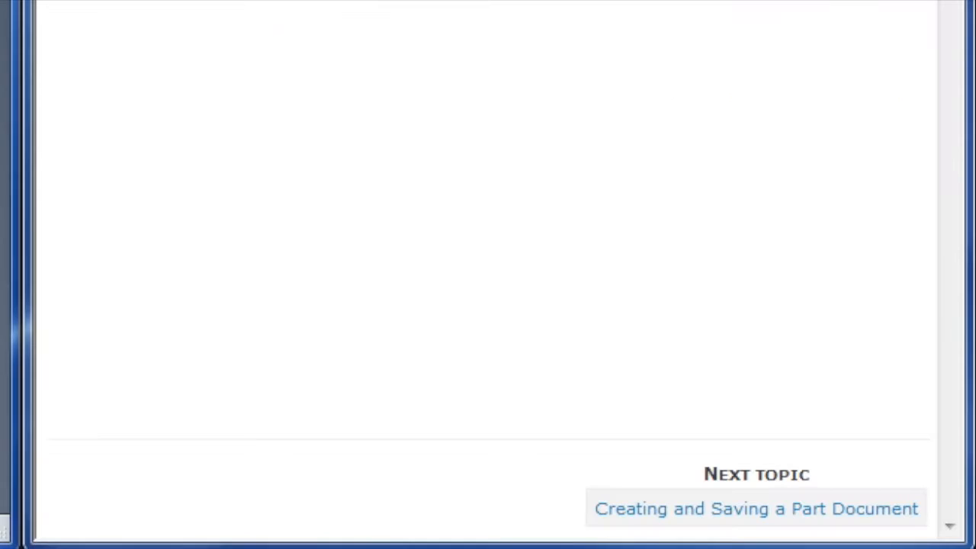
click(793, 511)
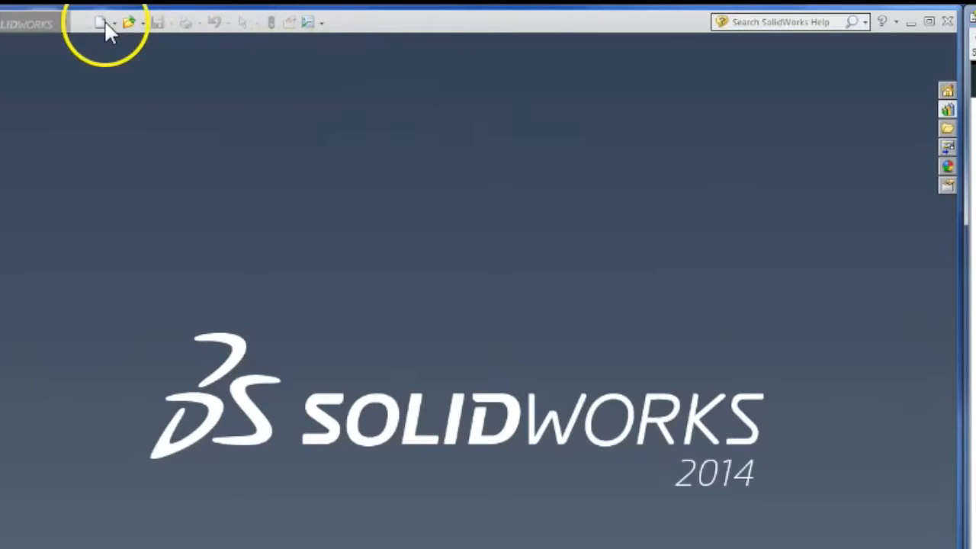
Step: Create a new part document and save it to the Desktop, named with the author's surname followed by "3D tutor"
click(101, 28)
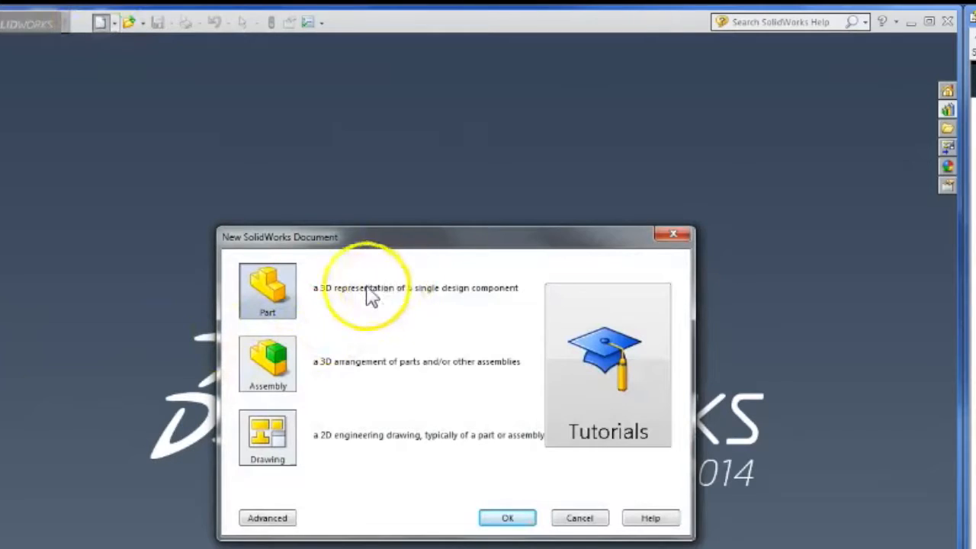
double_click(282, 304)
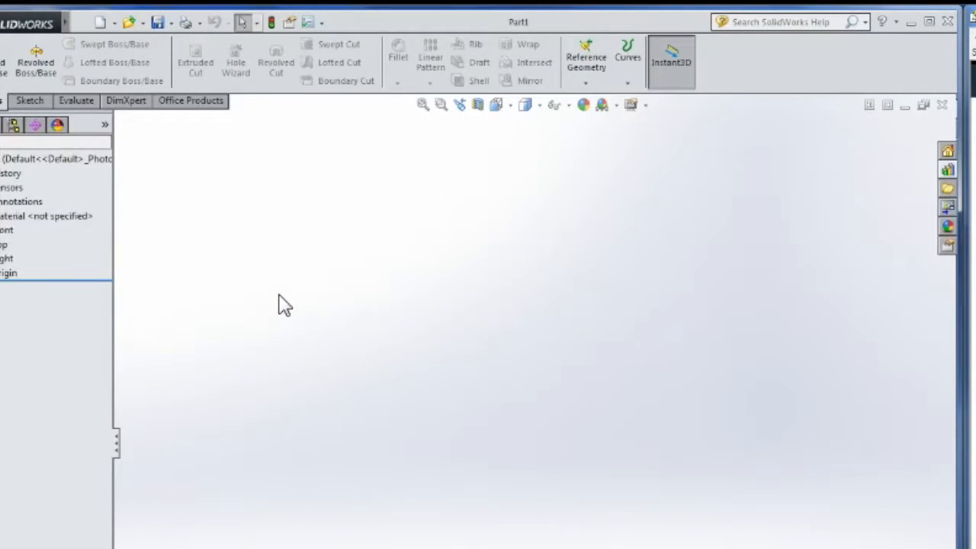
click(160, 23)
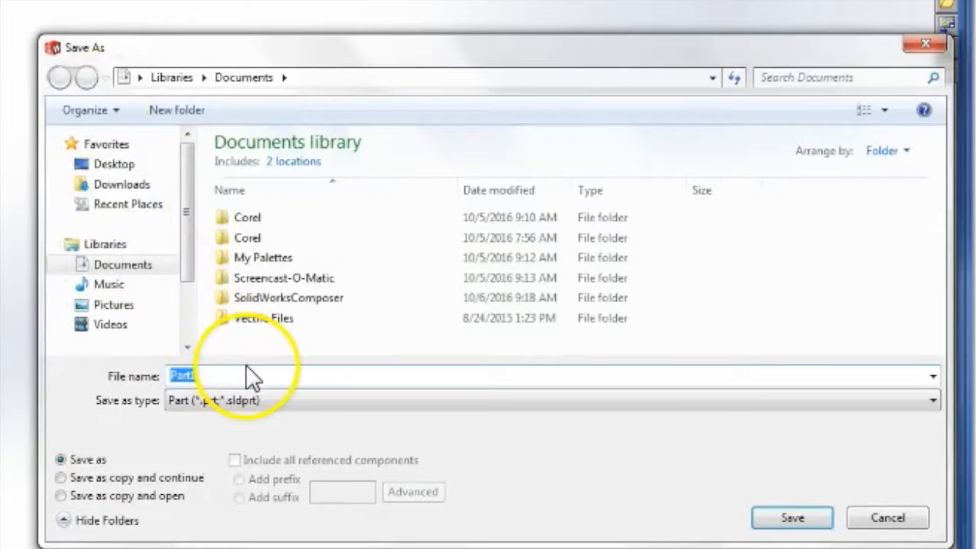
click(116, 165)
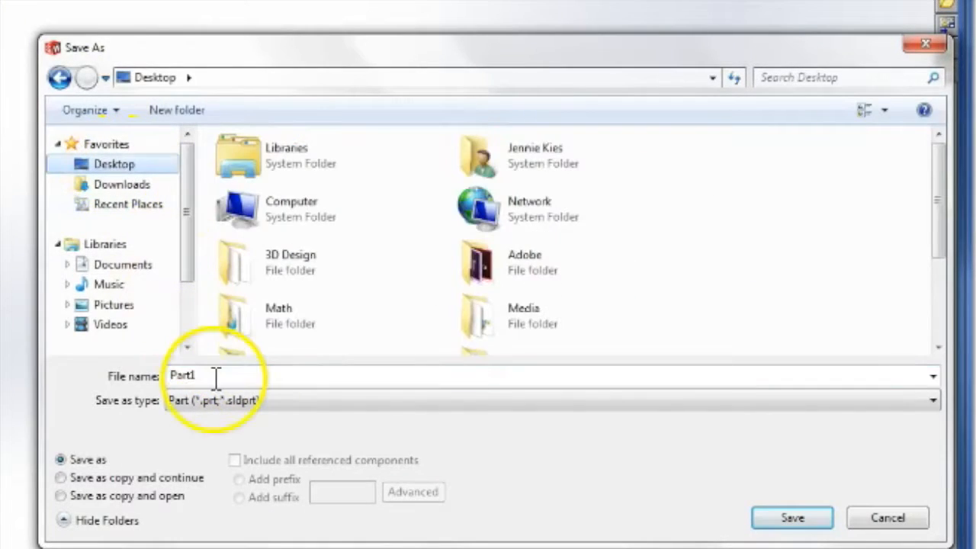
text(Kies)
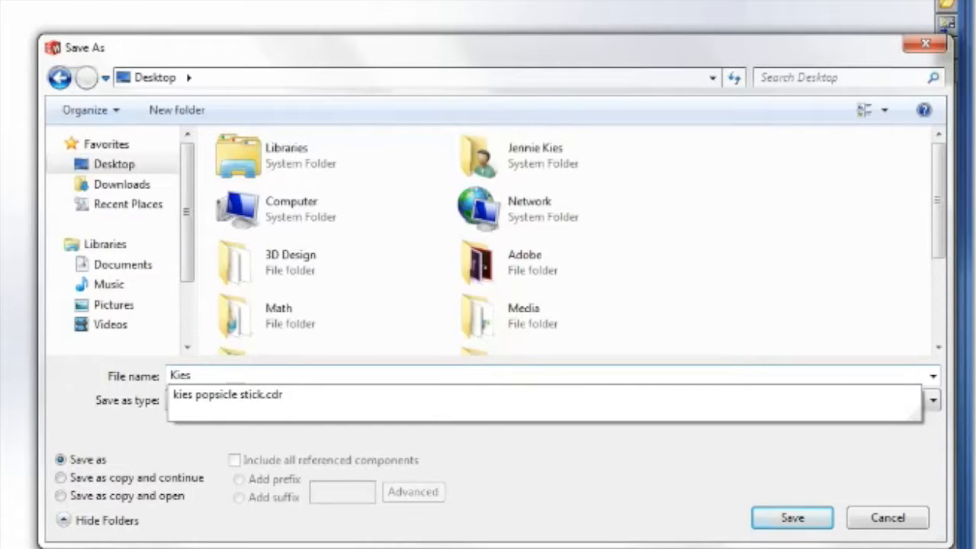
text(3d)
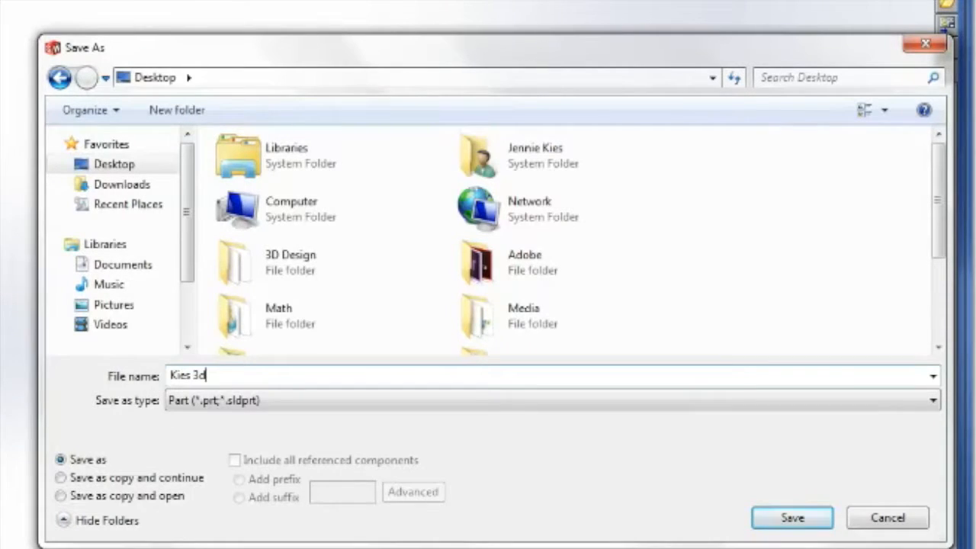
key(BackSpace)
text(D)
text( tut)
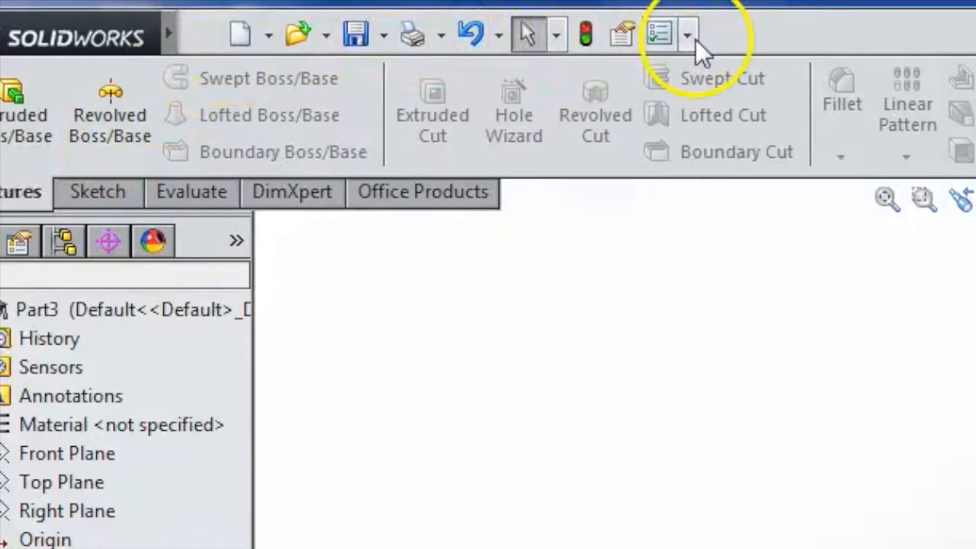
Step: Set the document's unit system to MMGS (millimeter, gram, second)
click(496, 54)
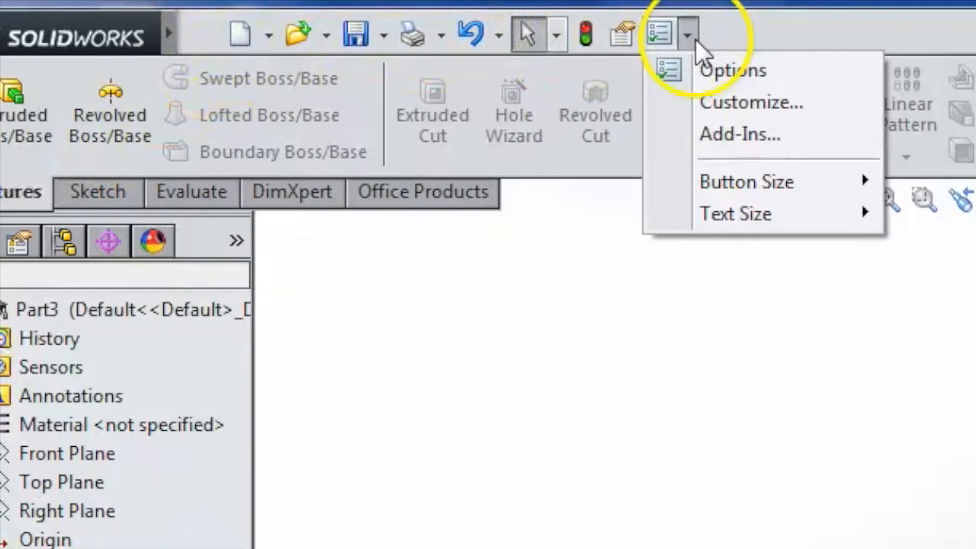
click(734, 70)
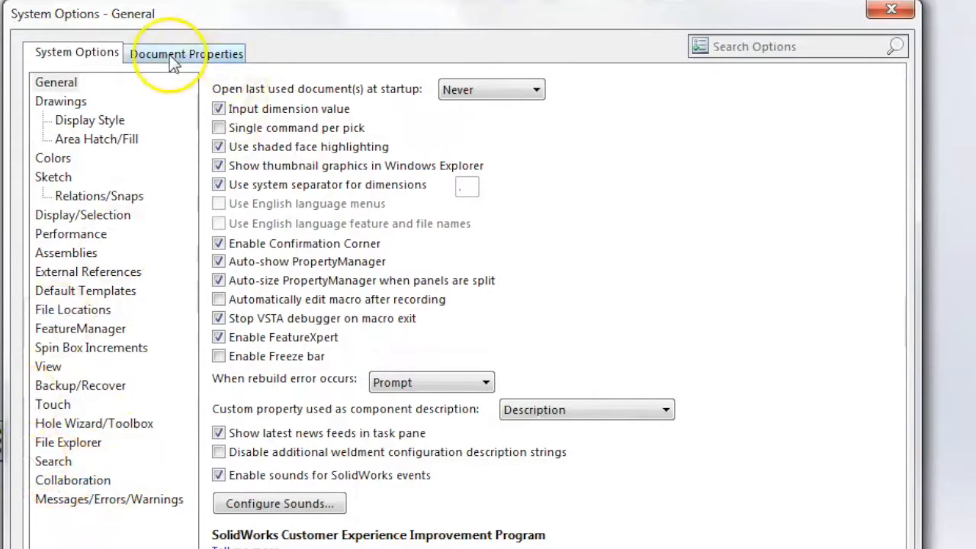
click(526, 299)
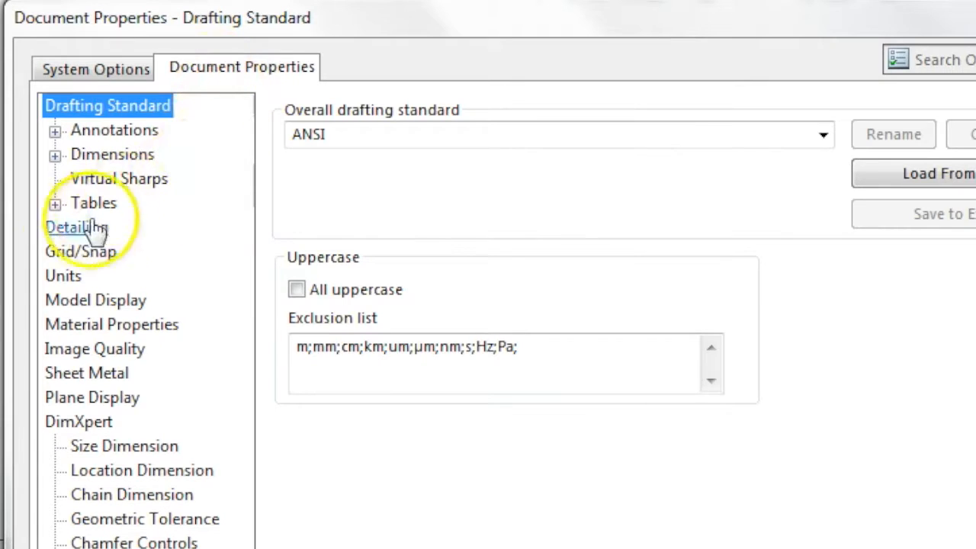
click(52, 217)
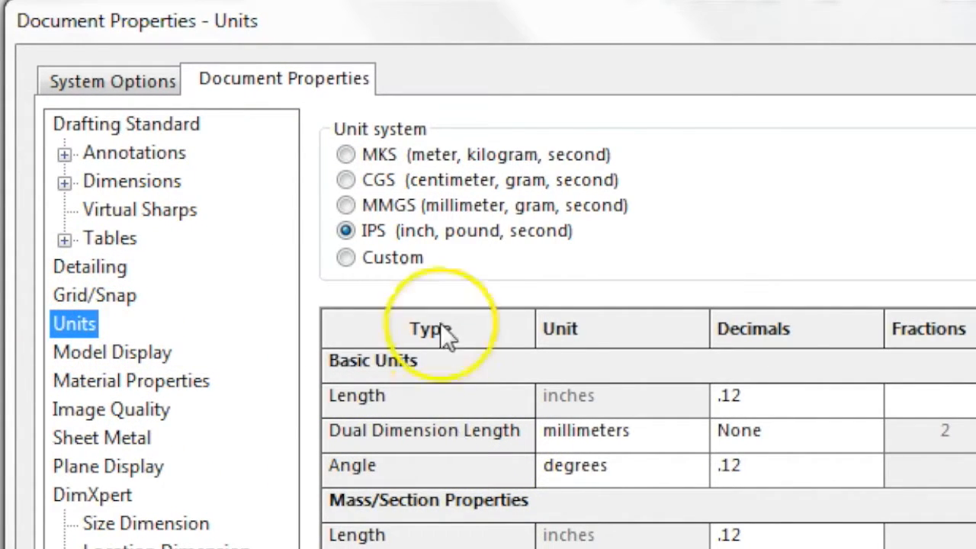
click(412, 214)
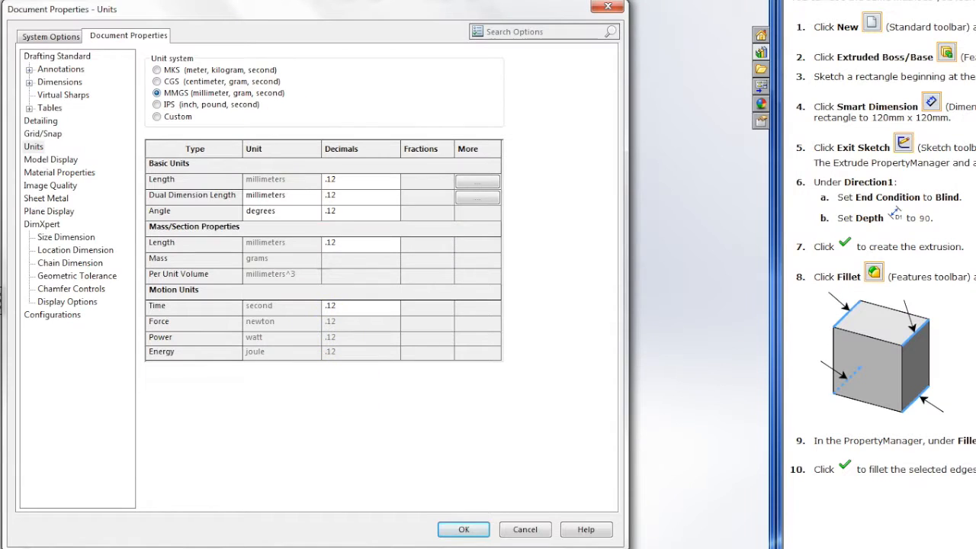
click(462, 528)
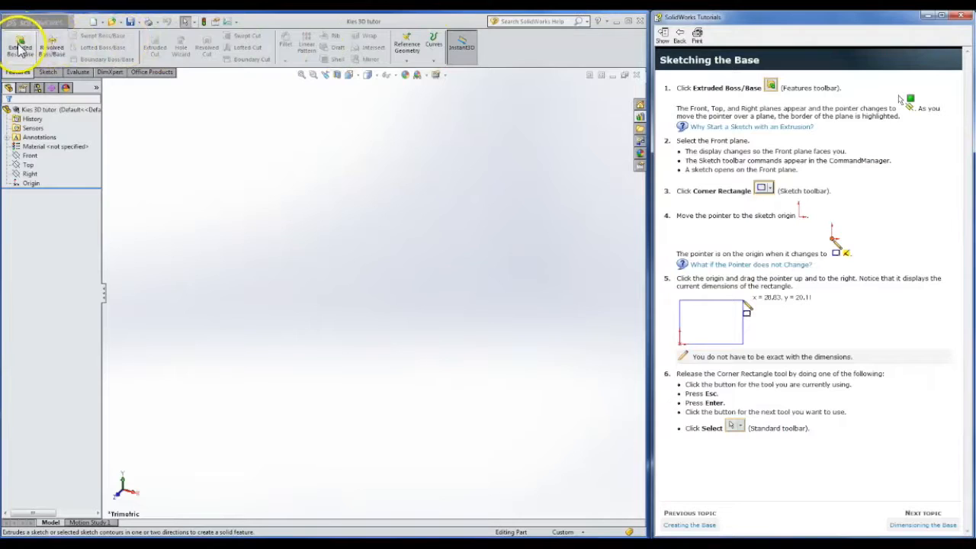
Step: Start an Extruded Boss/Base on the Front plane and sketch a corner rectangle about 62 by 34 mm from the origin
click(49, 80)
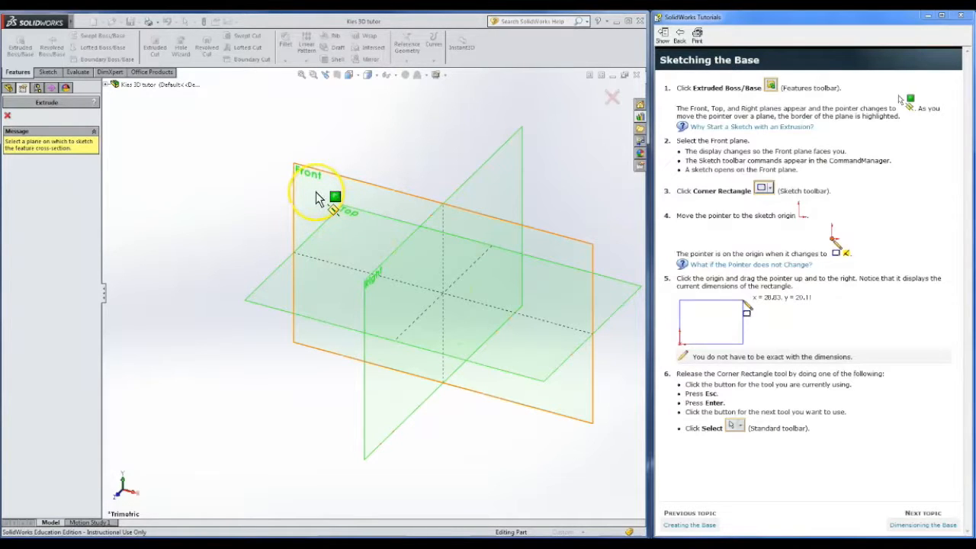
click(319, 197)
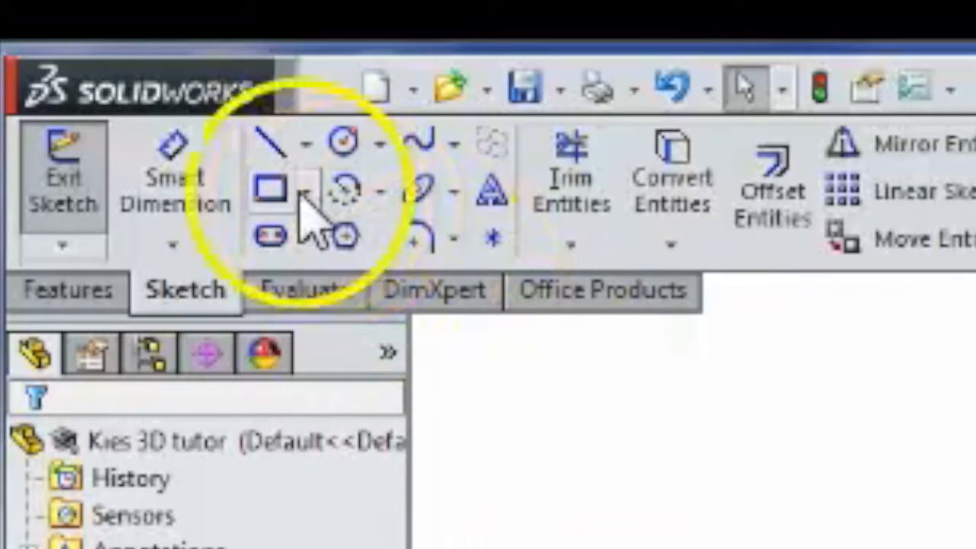
click(272, 200)
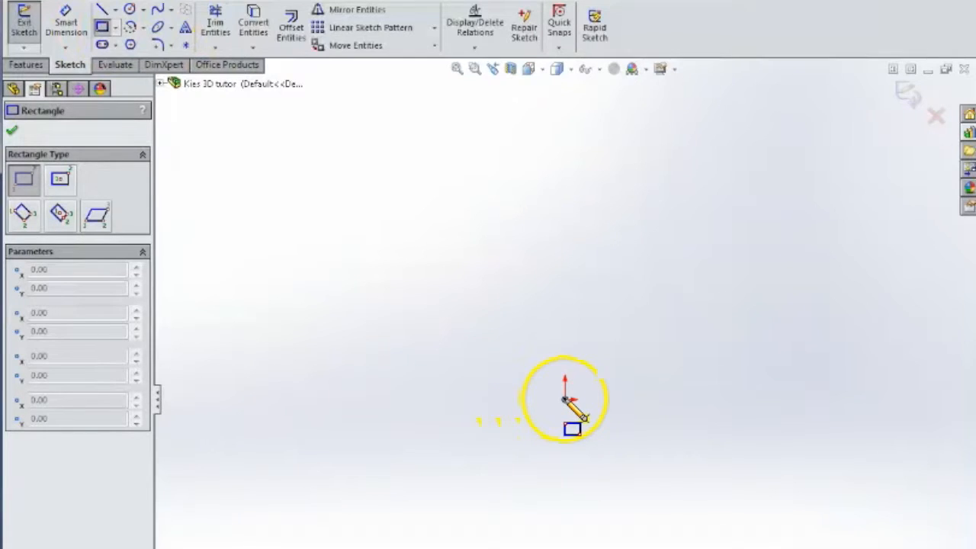
click(565, 398)
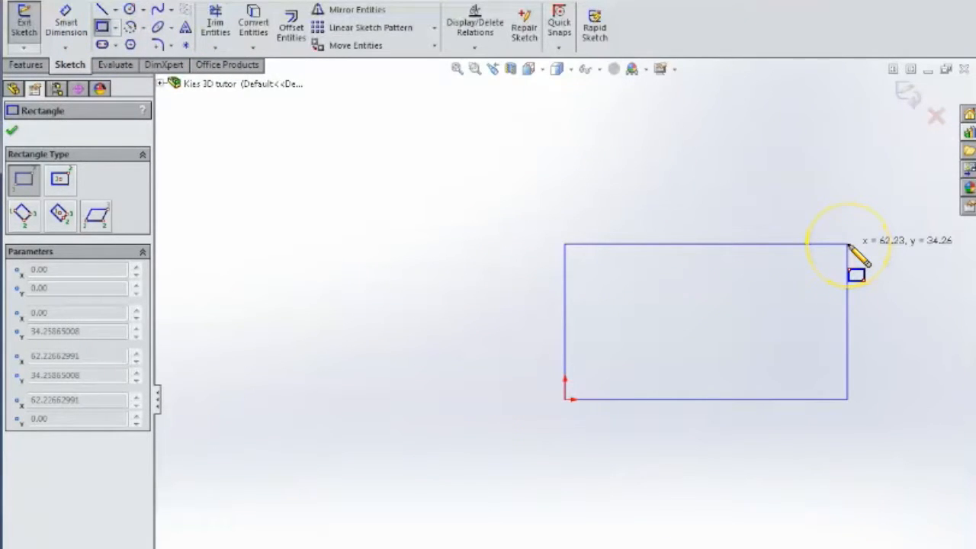
click(848, 244)
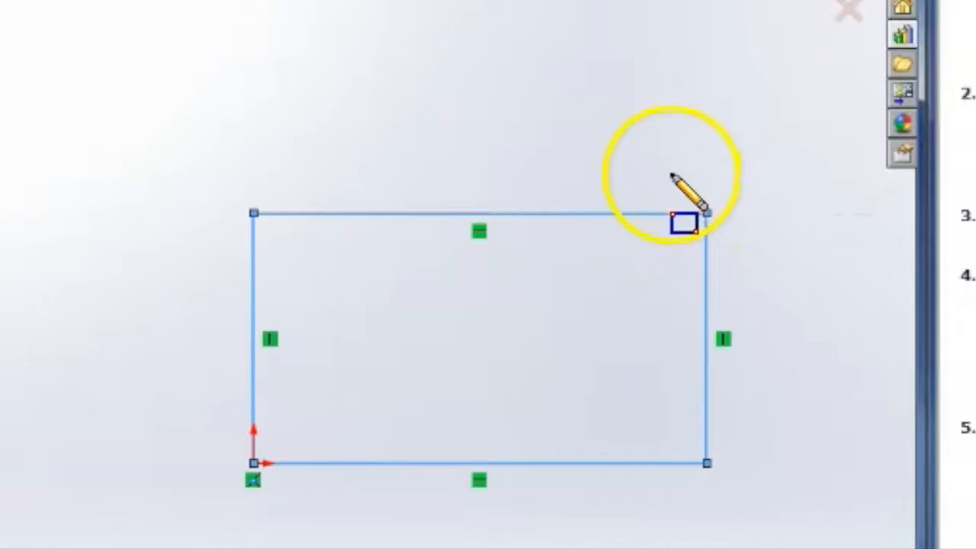
right_click(641, 144)
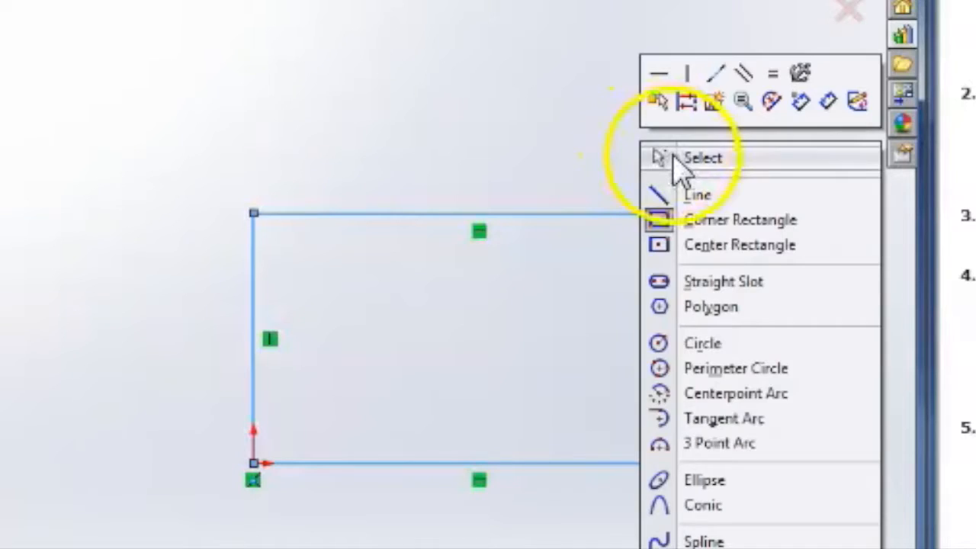
click(673, 158)
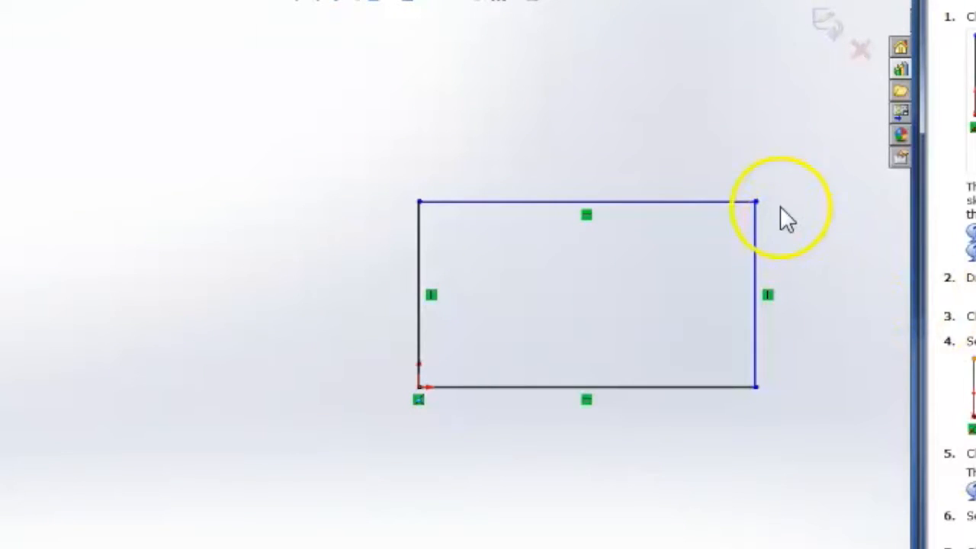
Step: Resize the rectangle by moving its upper-right corner, and reattach its lower-left corner to the sketch origin
drag(756, 202, 568, 262)
drag(633, 236, 759, 174)
drag(419, 387, 502, 450)
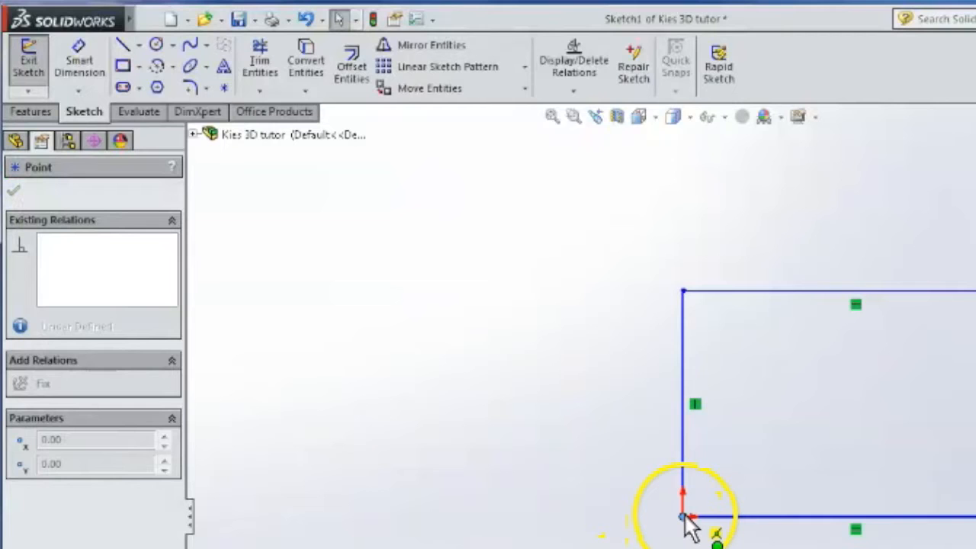
drag(684, 519, 684, 518)
click(730, 547)
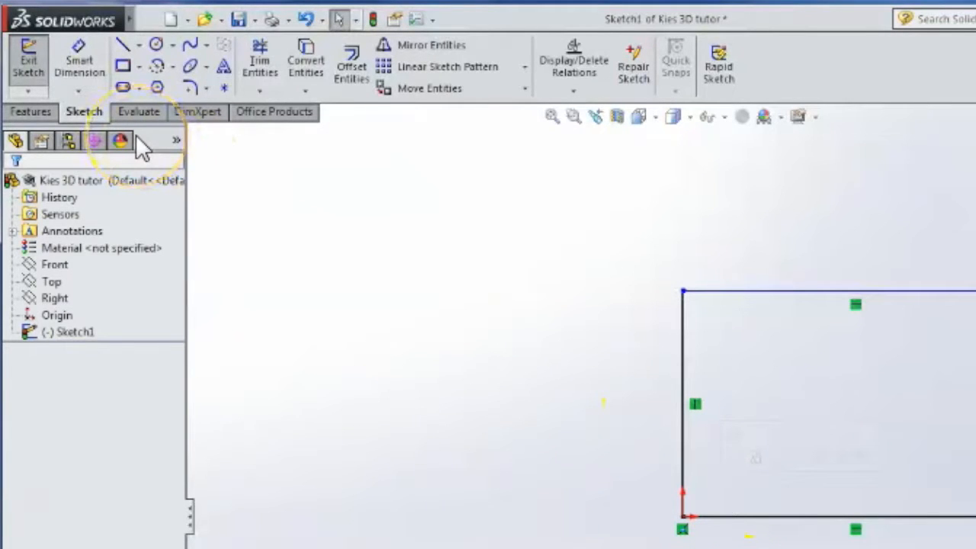
Step: Dimension the top edge of the base rectangle and set its length to 120 mm
click(80, 59)
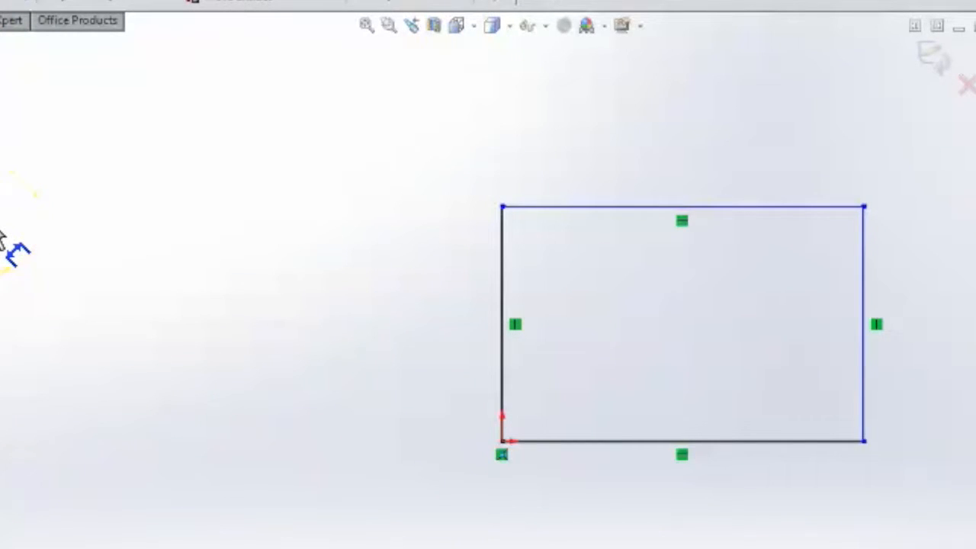
click(617, 210)
click(667, 112)
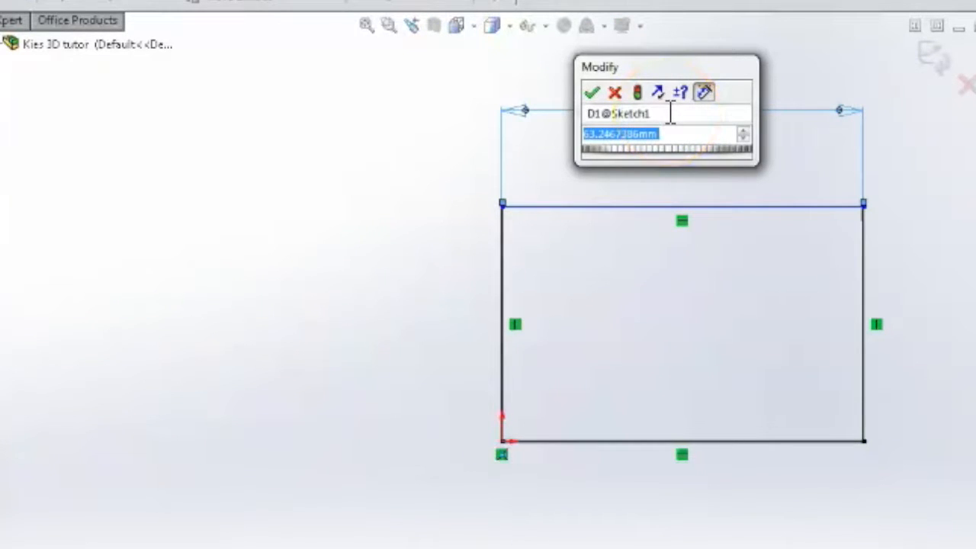
text(120)
key(Return)
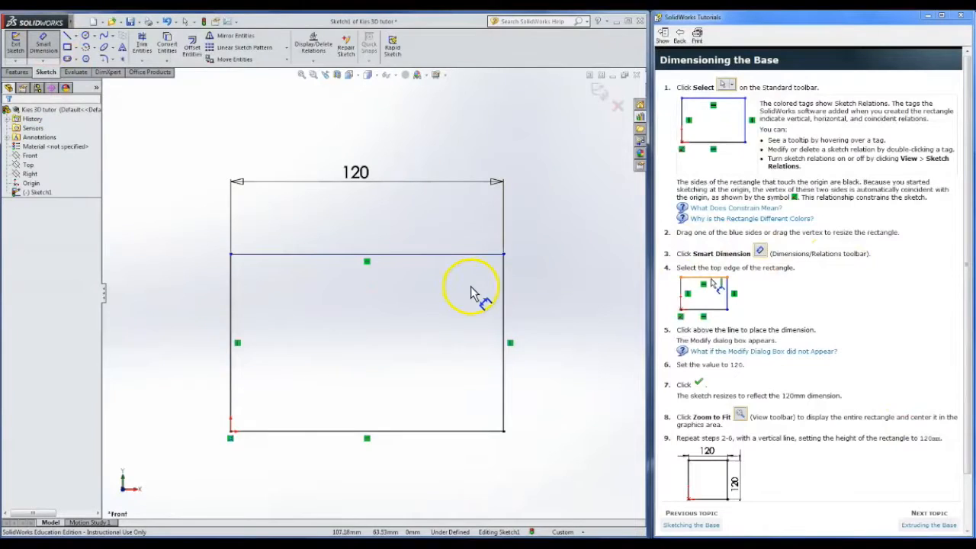
Step: Dimension the right vertical side of the rectangle and set its height to 120 mm
click(864, 283)
click(571, 324)
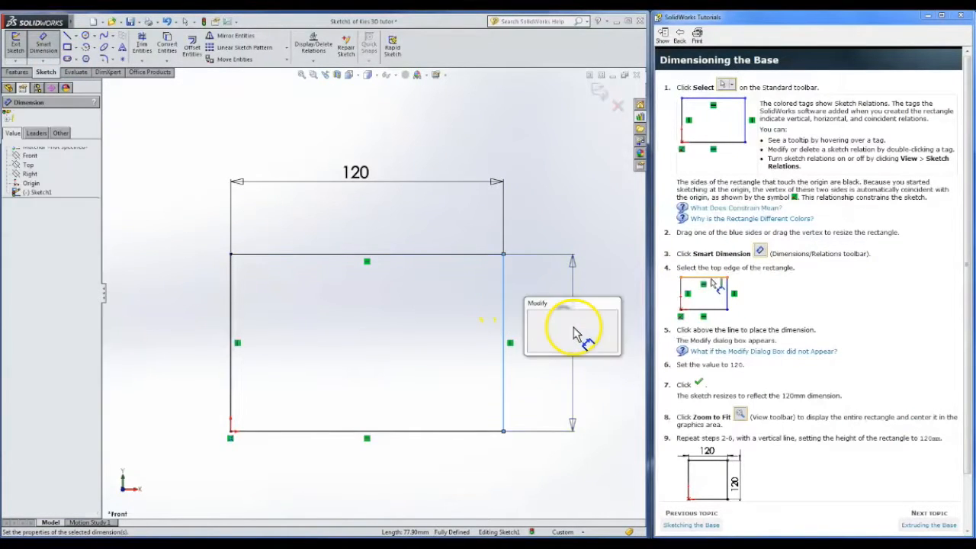
text(120)
key(Return)
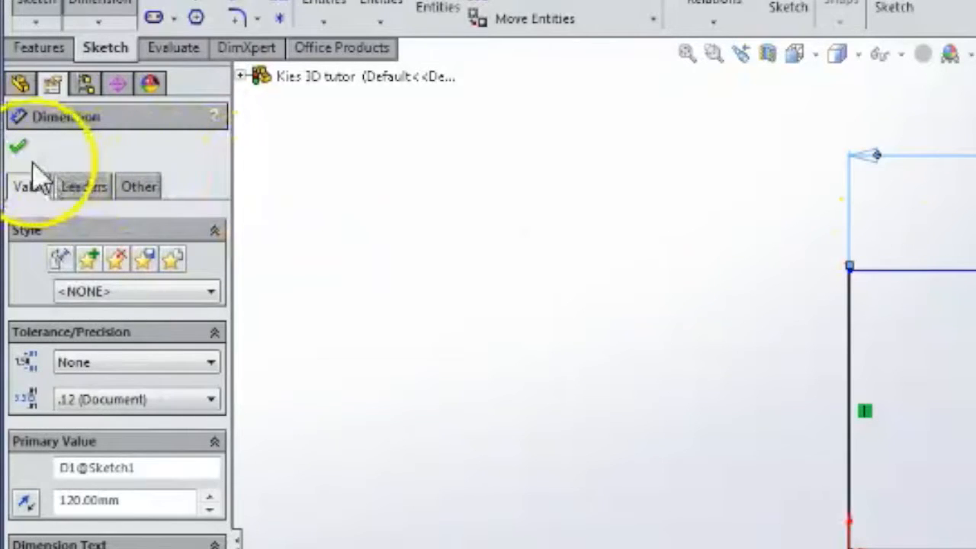
click(18, 148)
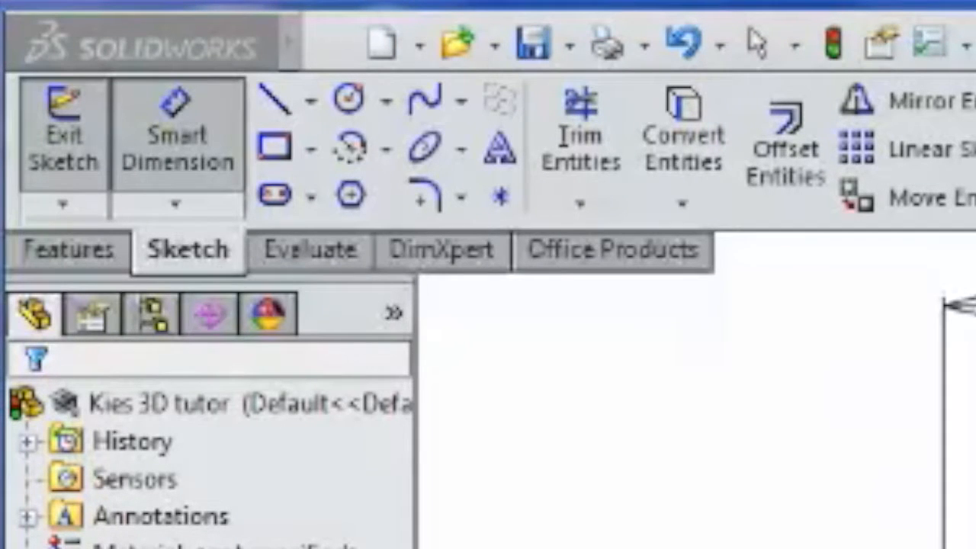
Step: Exit the sketch and extrude the square base with a Blind end condition to a depth of 30 mm
click(75, 128)
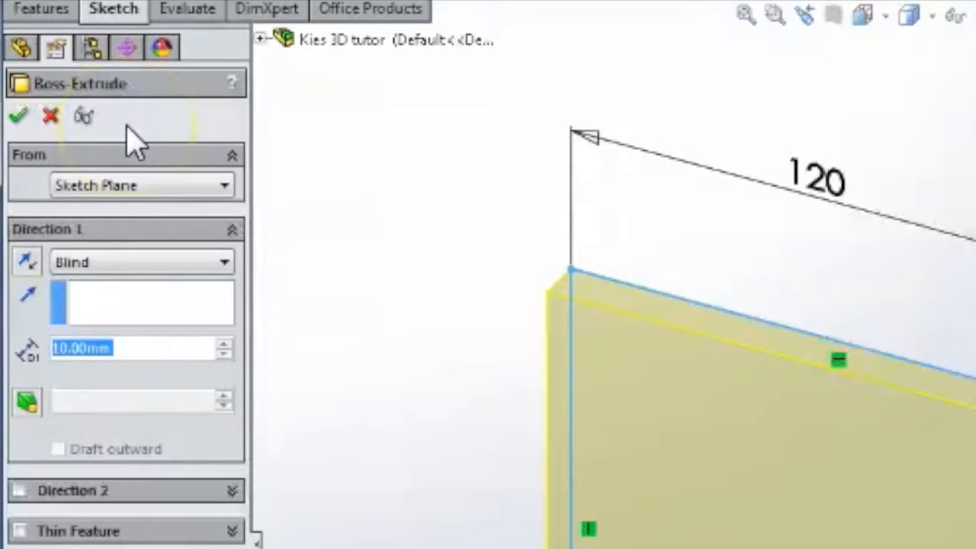
click(88, 263)
click(152, 284)
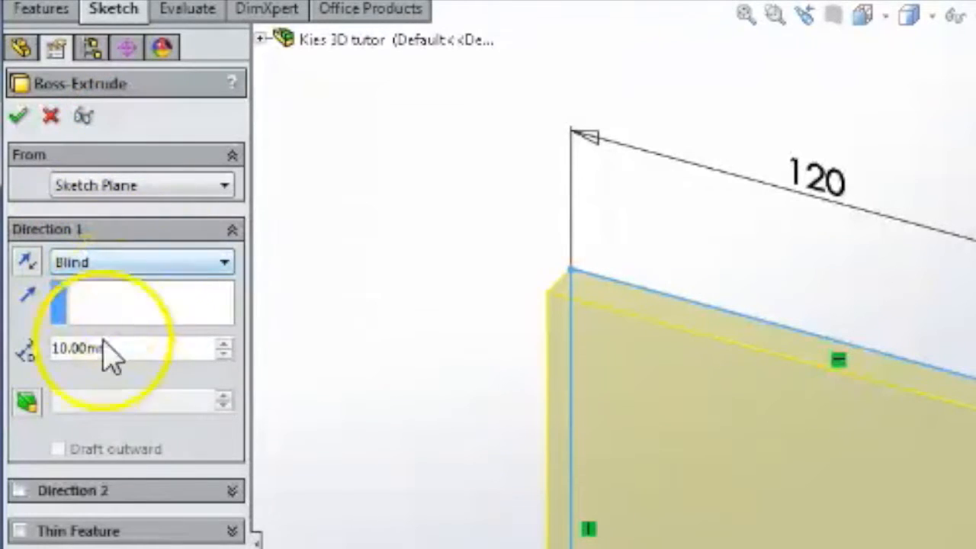
click(129, 351)
double_click(130, 351)
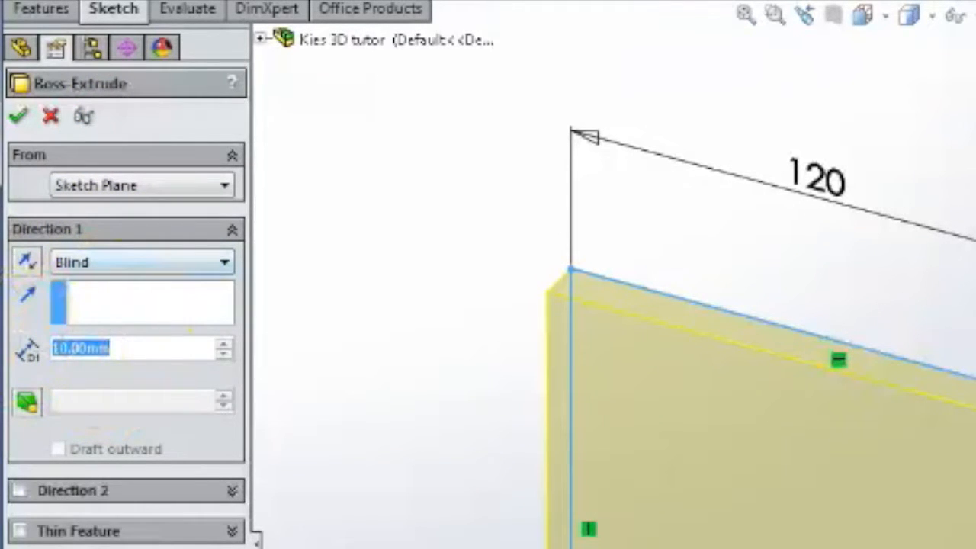
text(30)
key(Return)
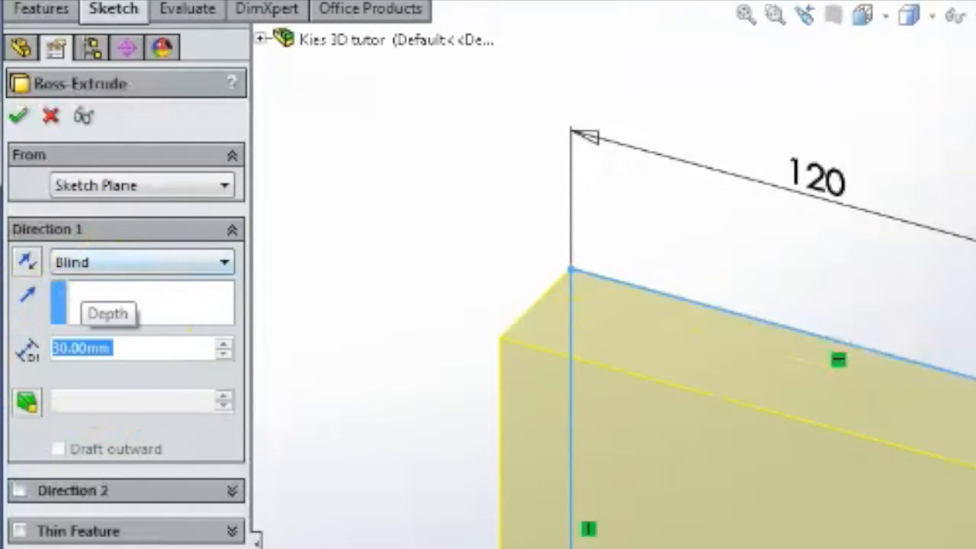
click(19, 116)
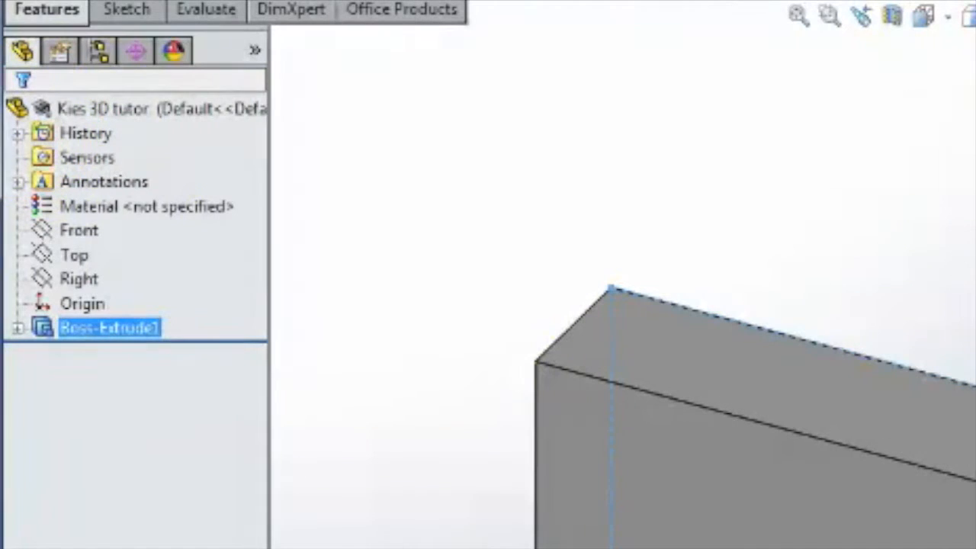
Step: Expand the base extrusion in the feature tree and select its underlying sketch to inspect it on the model
click(17, 328)
click(103, 355)
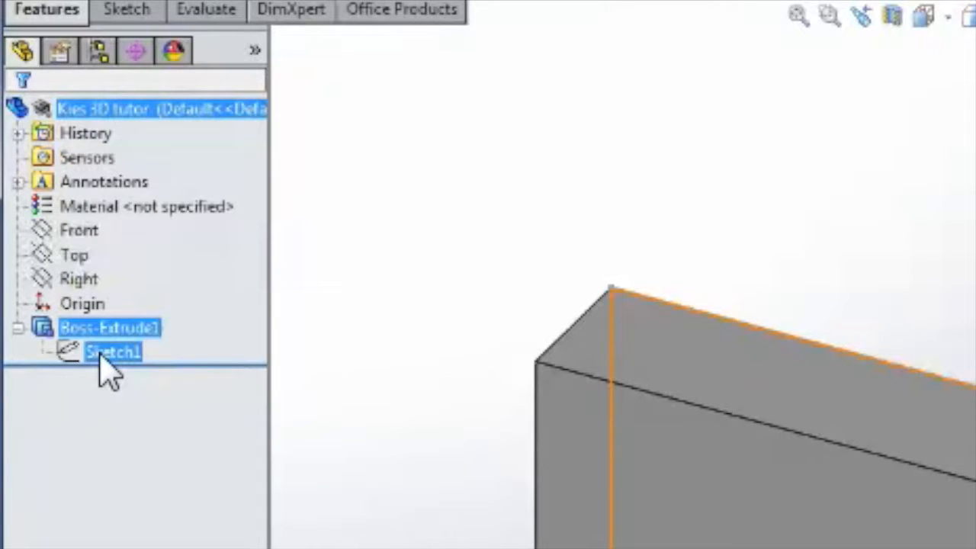
scroll(564, 508, down, 3)
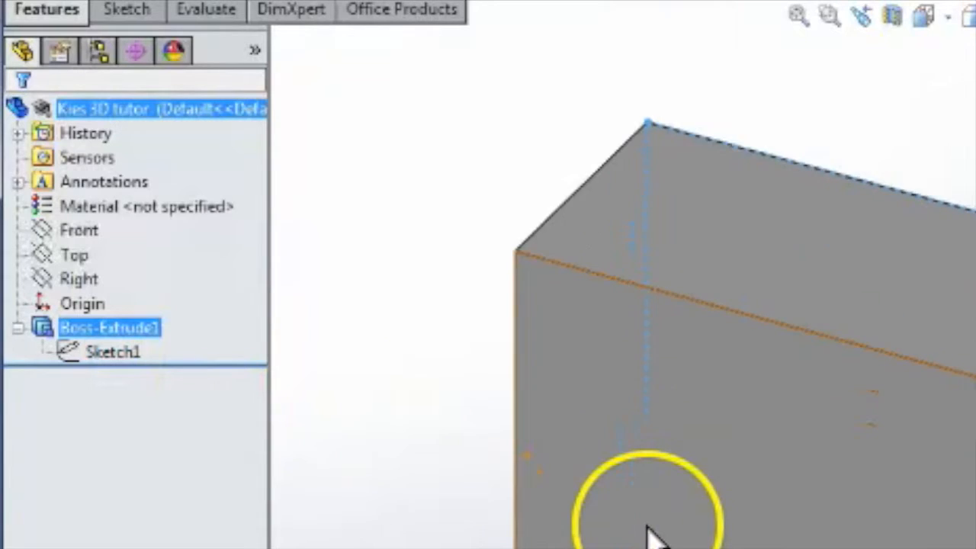
scroll(647, 526, up, 3)
click(617, 532)
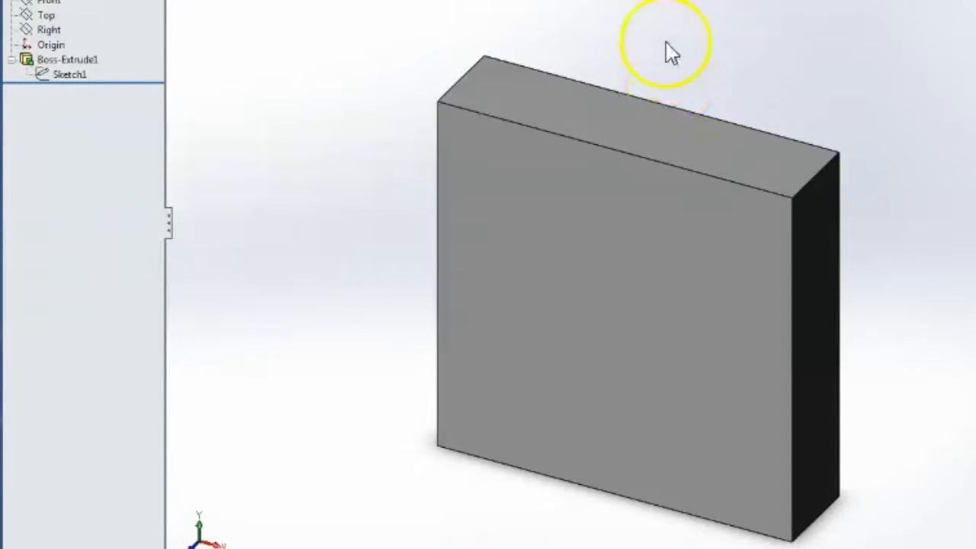
Step: Start an Extruded Boss/Base on the block's front face and sketch a circle of about 32.5 mm radius near its centre
click(560, 218)
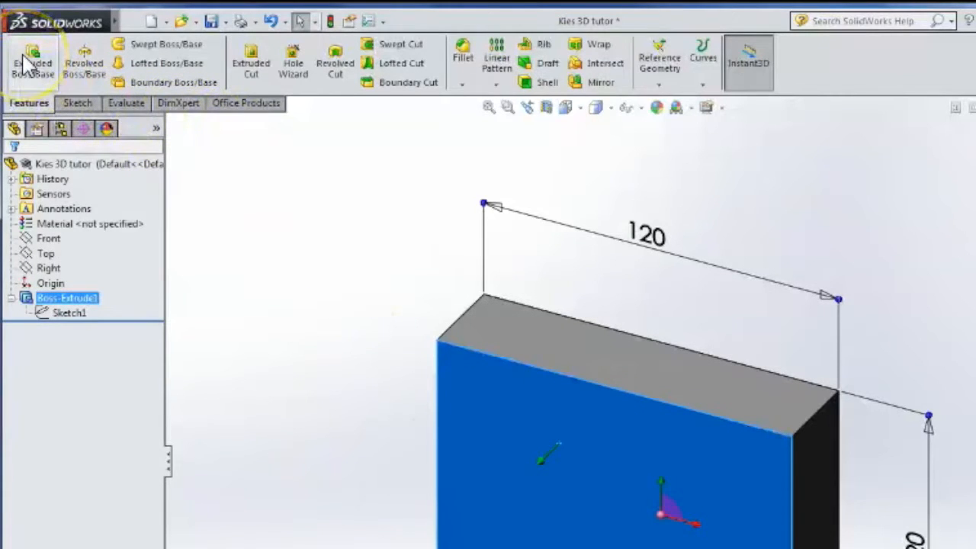
click(26, 63)
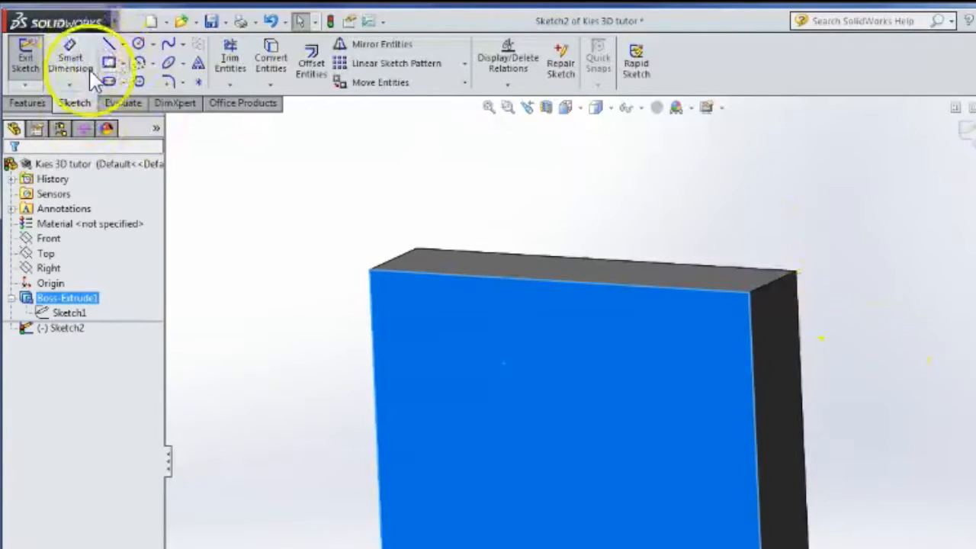
click(138, 43)
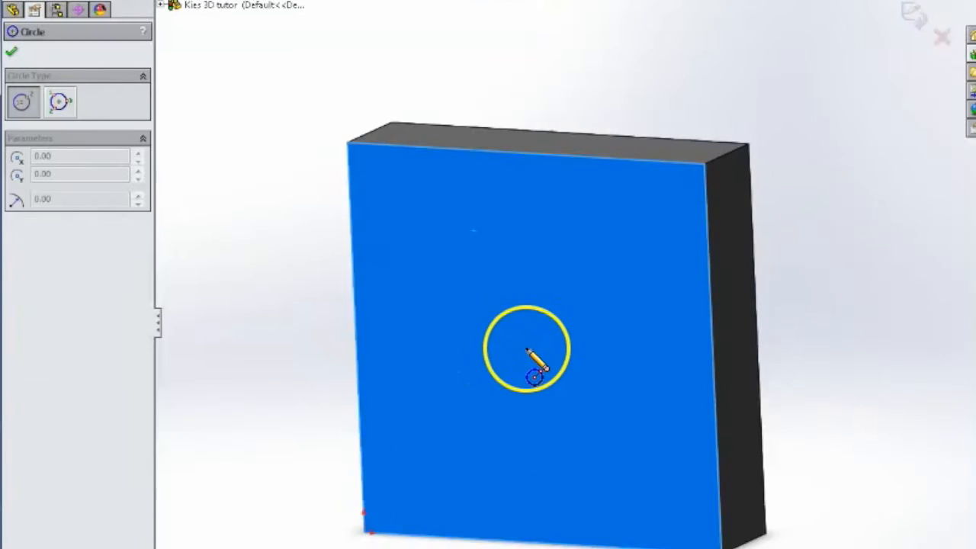
click(565, 495)
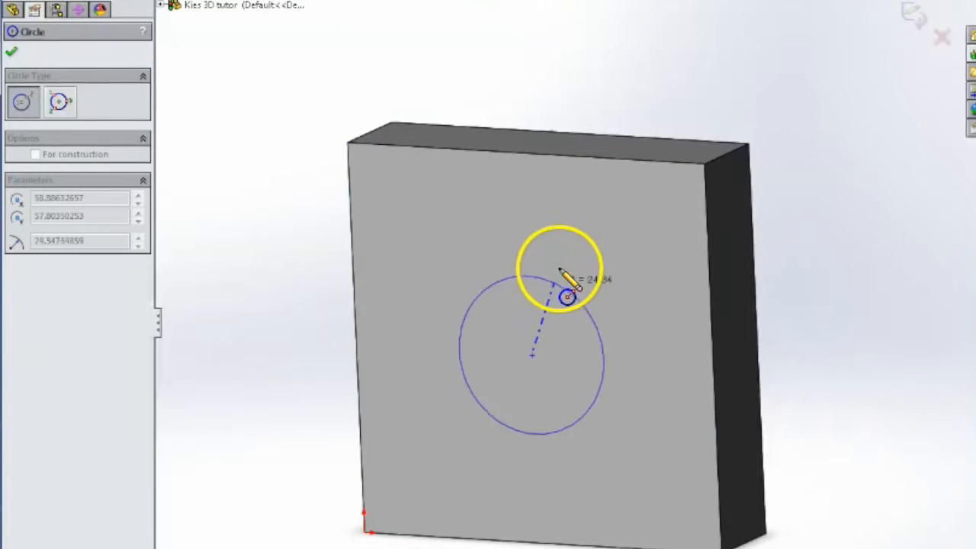
click(561, 270)
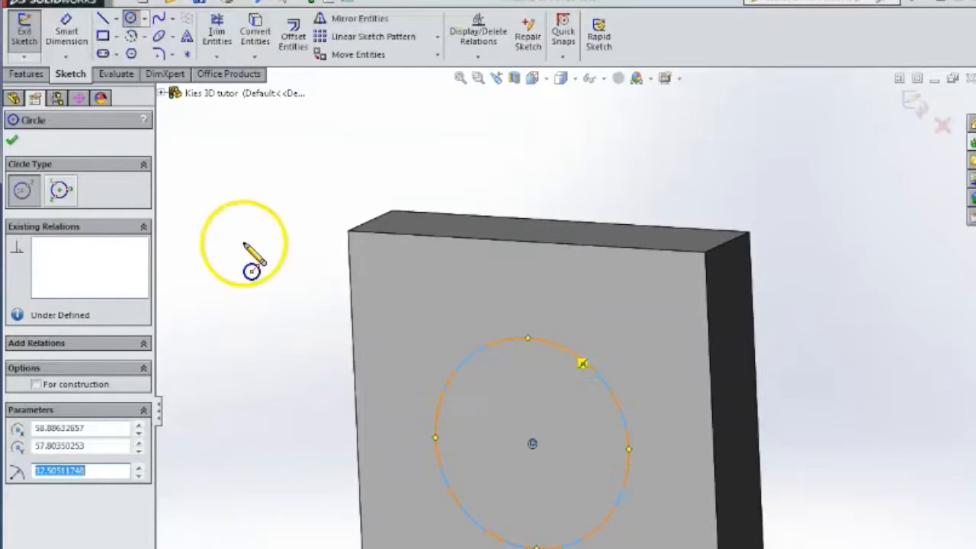
Step: Dimension the circle on the front face and set its diameter to 70 mm
click(70, 33)
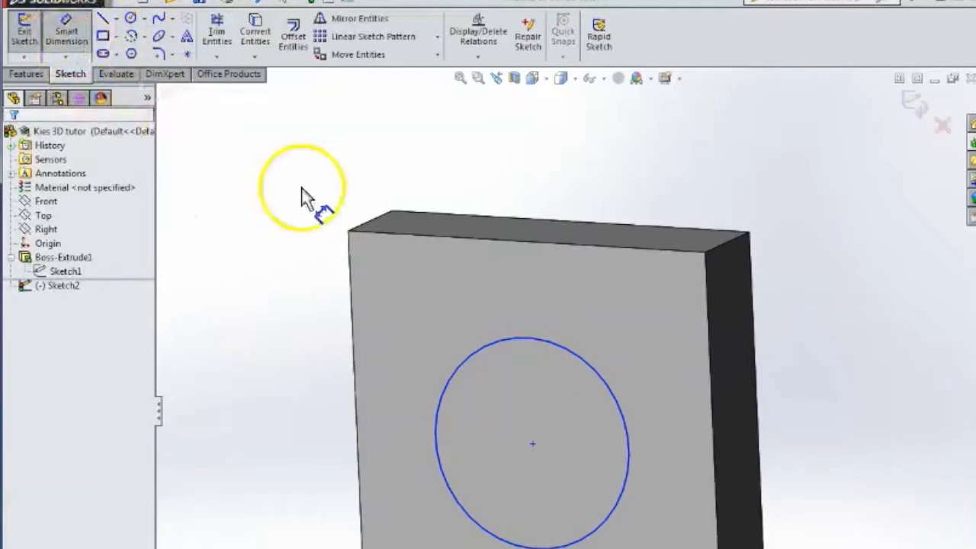
click(560, 343)
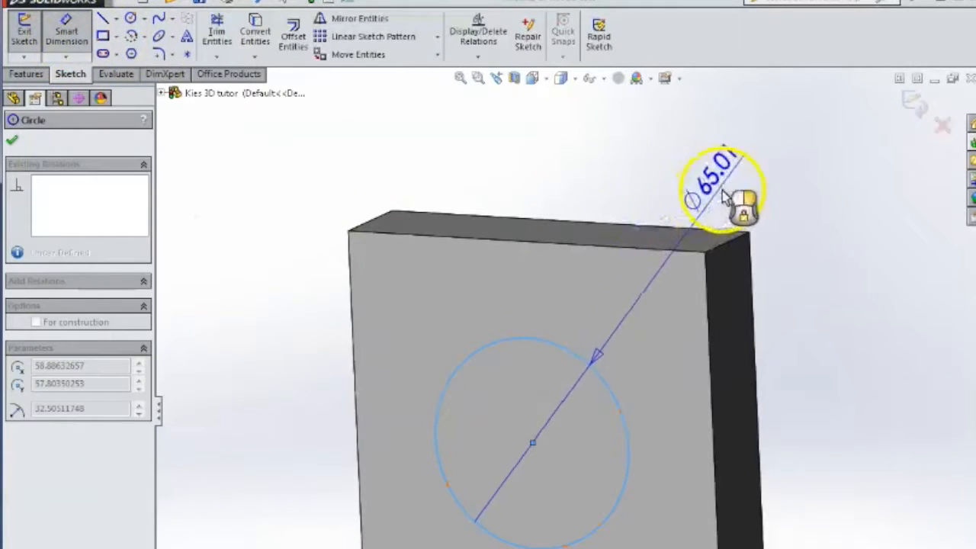
click(721, 186)
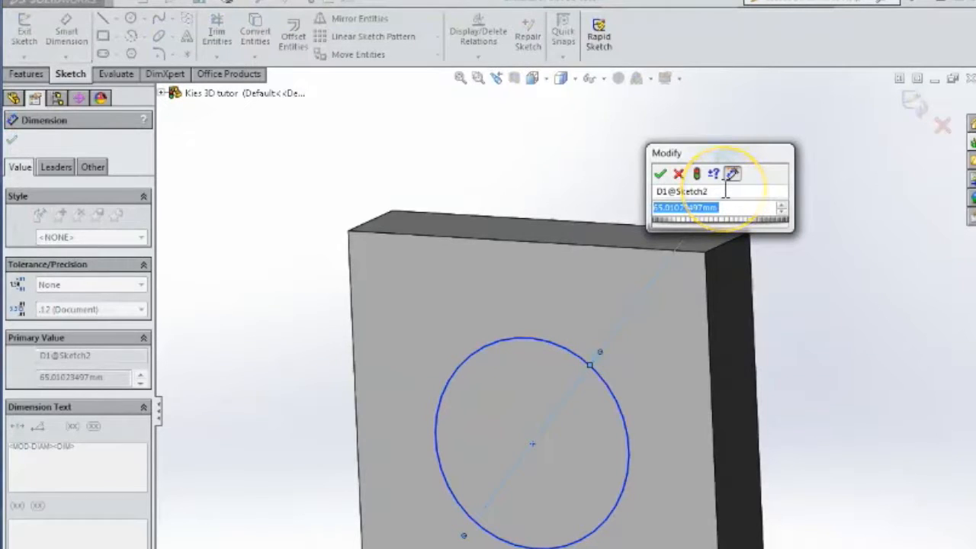
text(70)
key(Return)
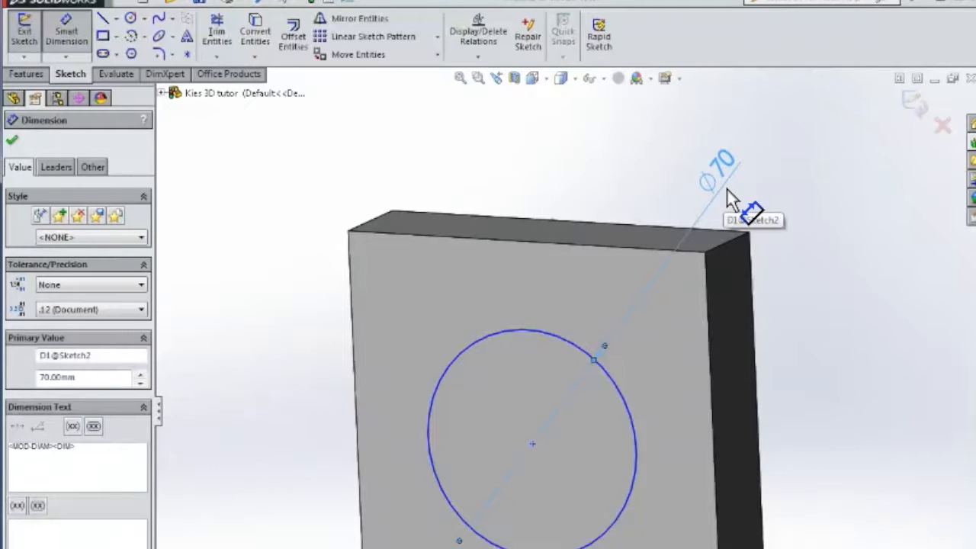
click(11, 141)
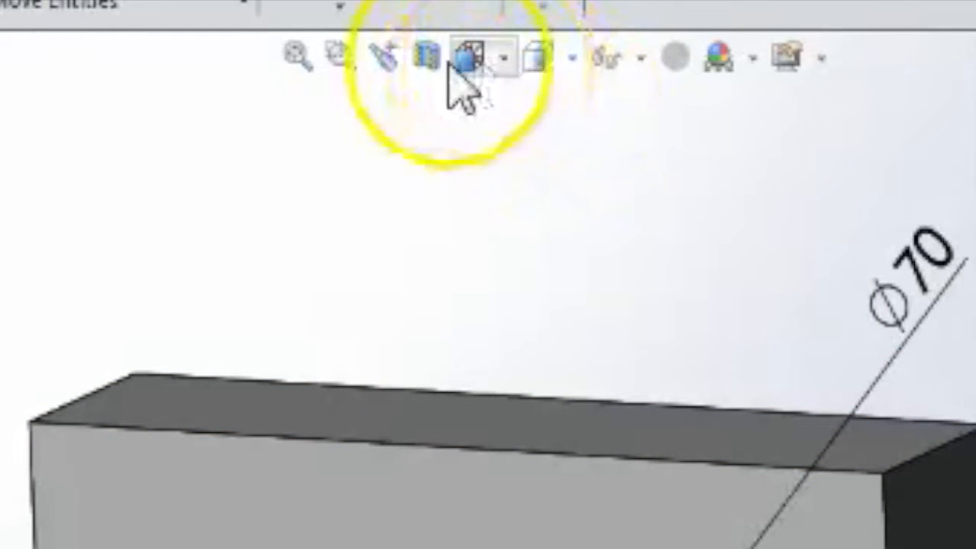
Step: Dimension the circle's centre from the top edge of the block and set the distance to 60 mm
click(504, 61)
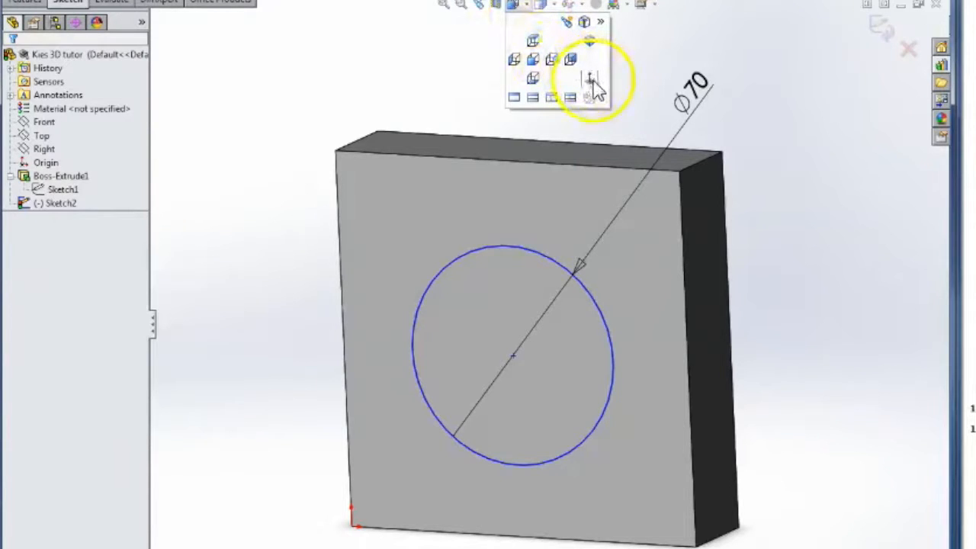
click(573, 64)
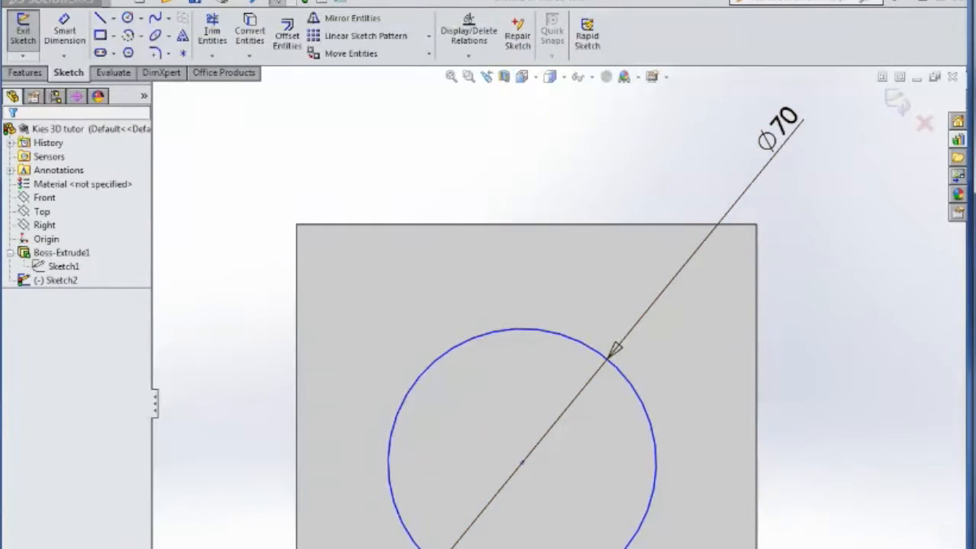
click(65, 34)
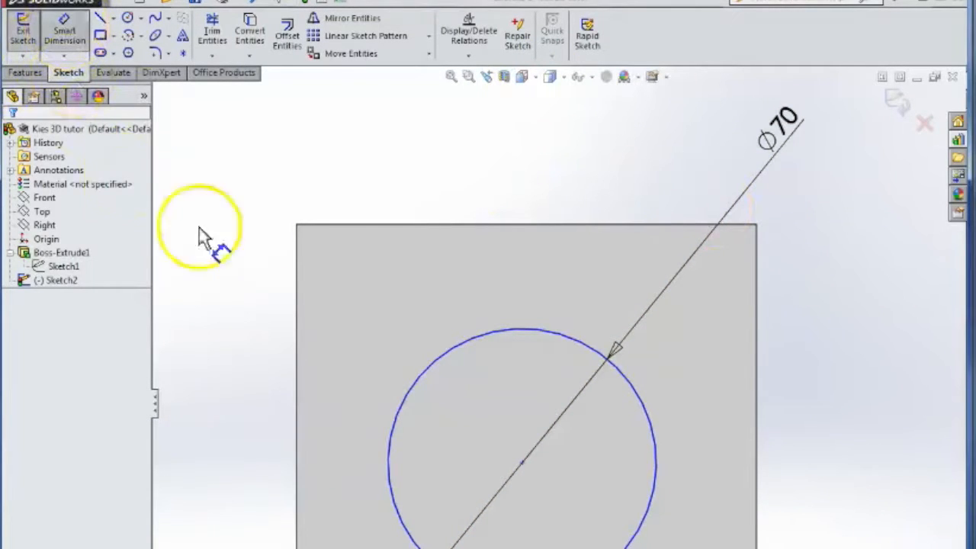
click(523, 330)
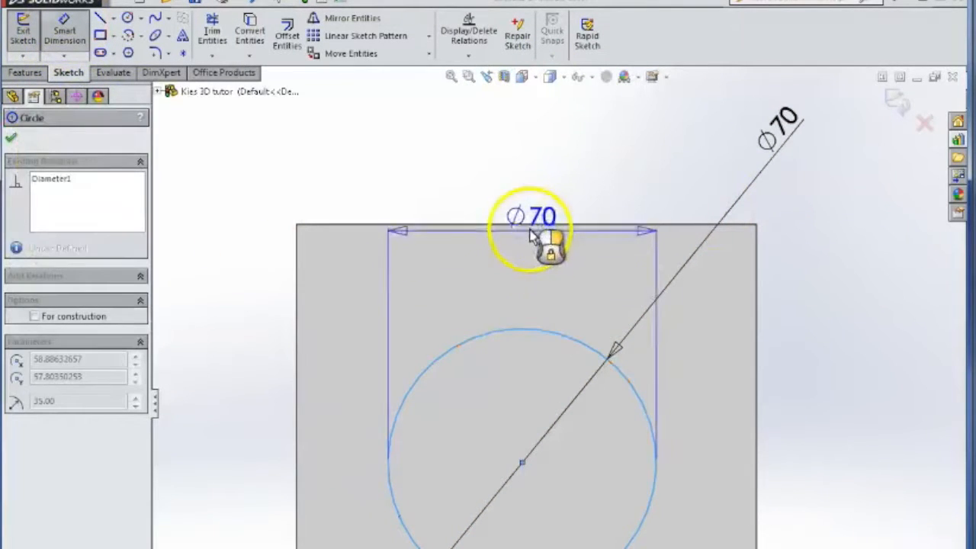
click(538, 223)
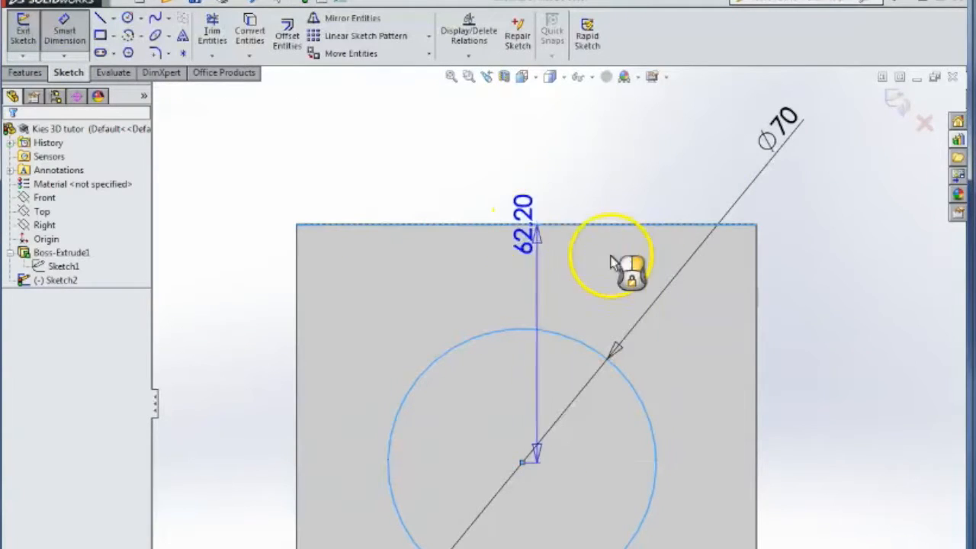
click(870, 302)
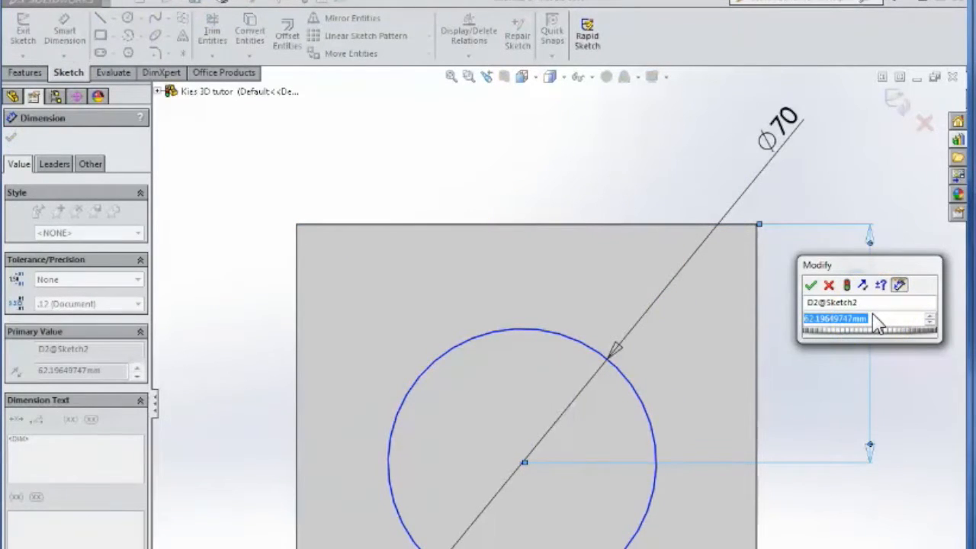
text(60)
key(Return)
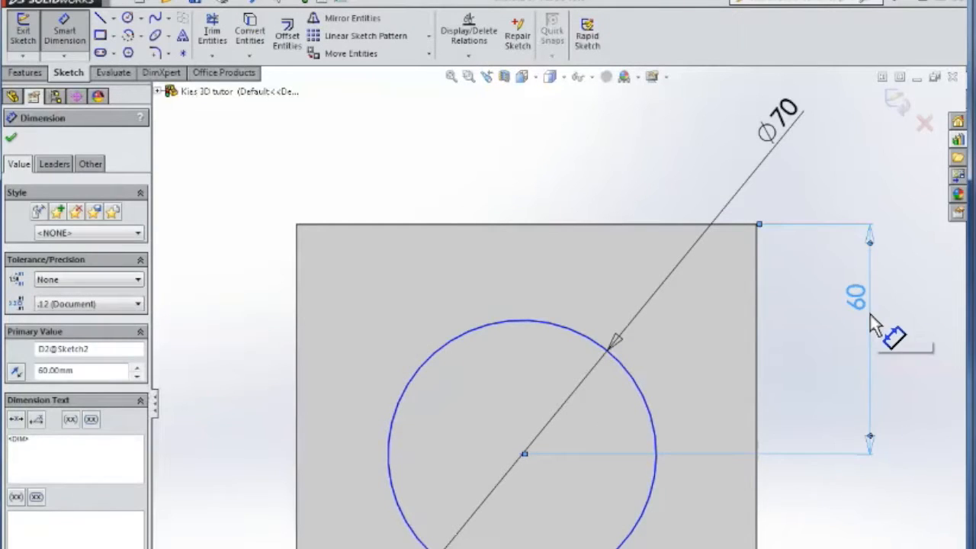
Step: Dimension the circle's centre from the block's right edge and set the distance to 60 mm
click(651, 494)
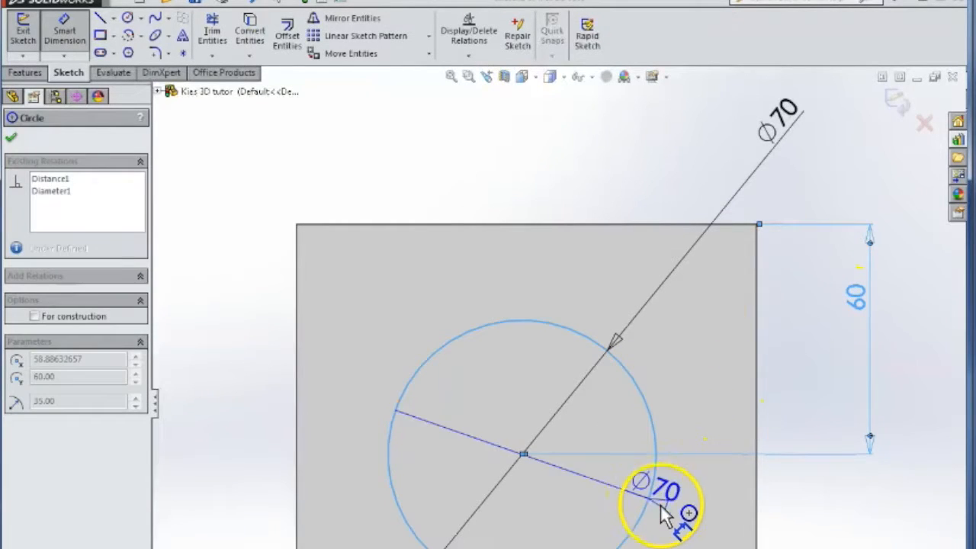
click(757, 524)
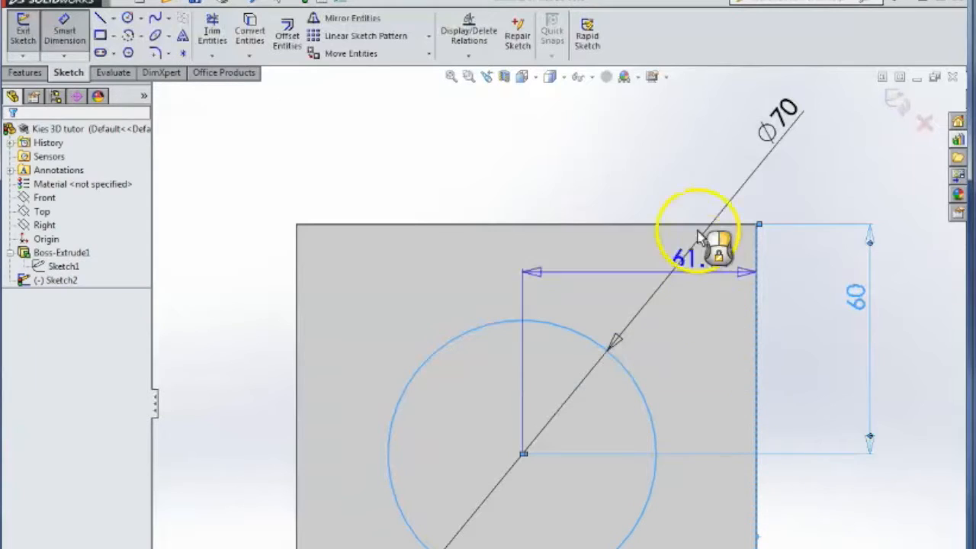
click(663, 176)
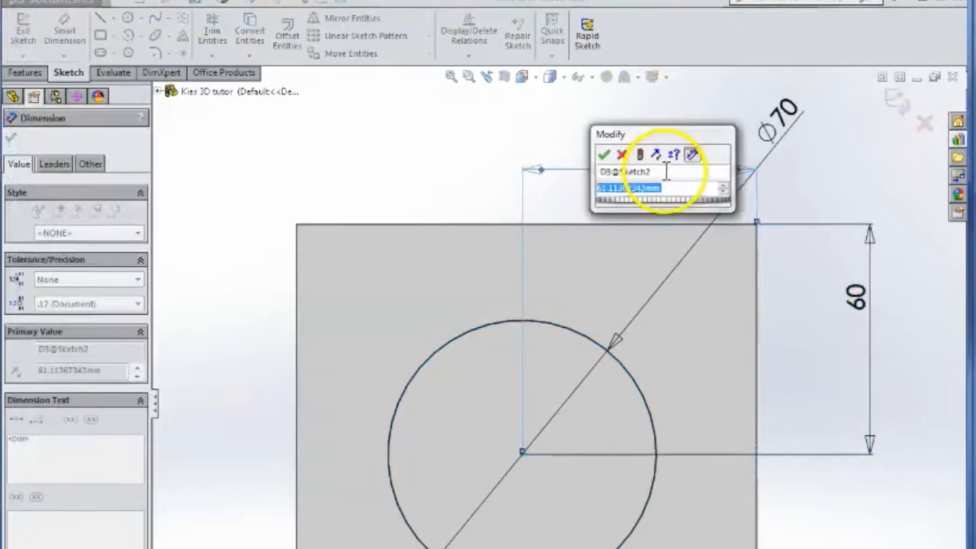
text(60)
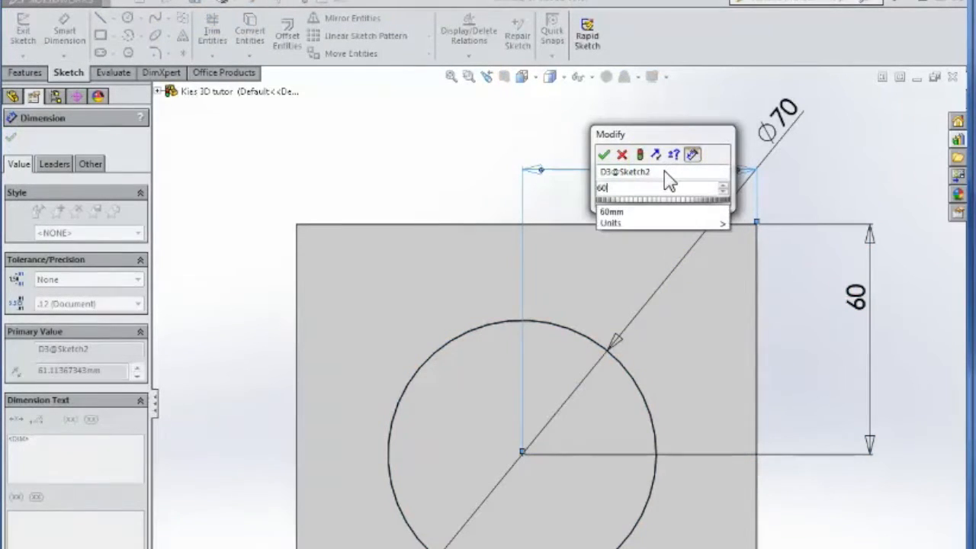
key(Return)
click(655, 192)
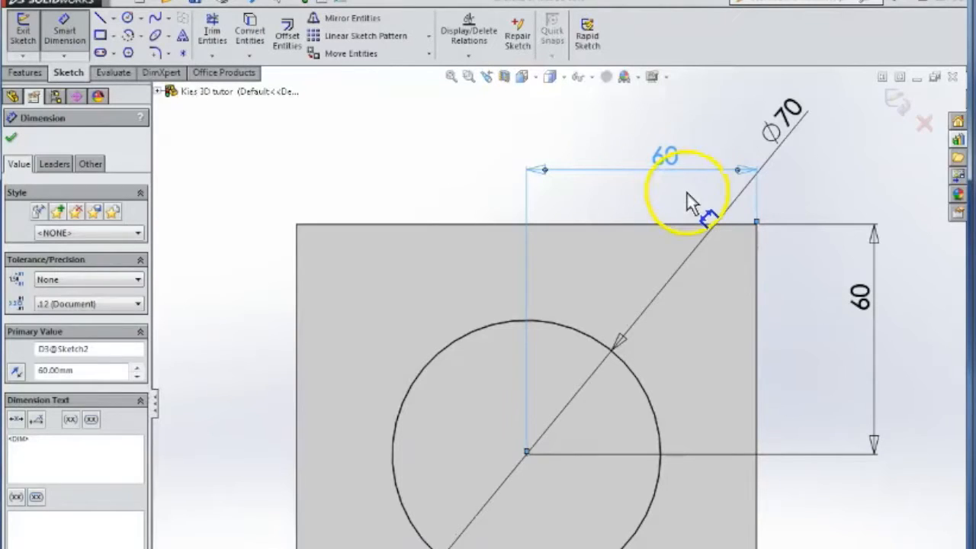
click(11, 137)
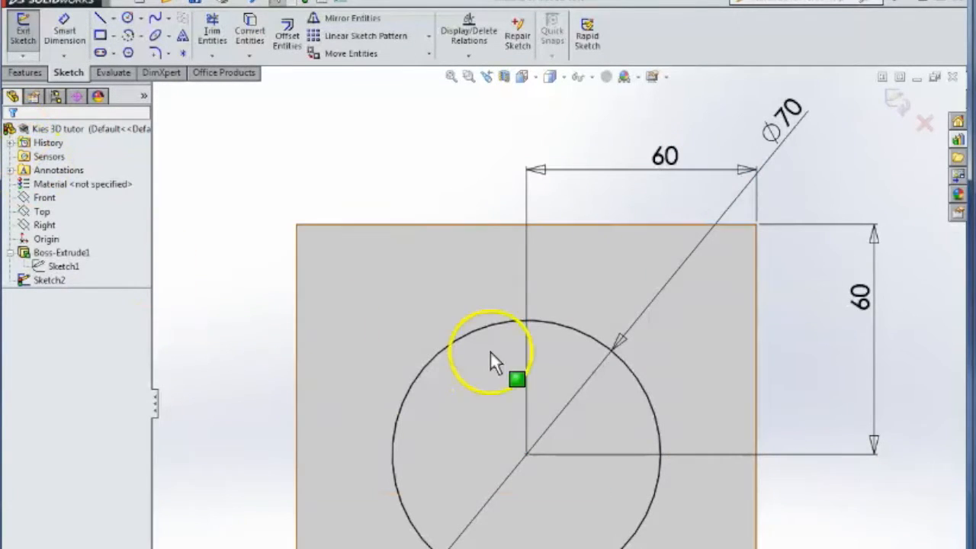
Step: Finish the circle sketch and extrude it as a blind boss with a depth of 25 mm
middle_drag(491, 352, 431, 377)
click(26, 34)
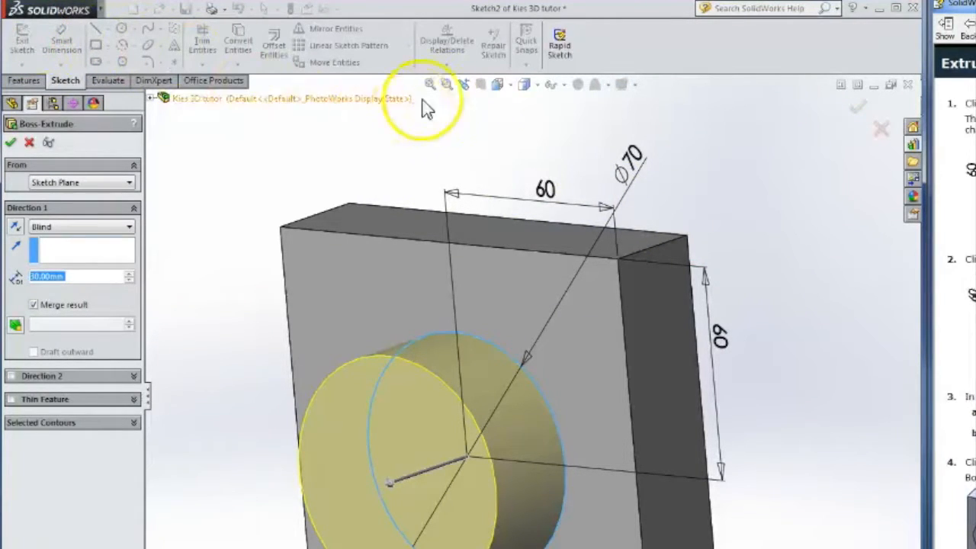
click(513, 86)
click(584, 124)
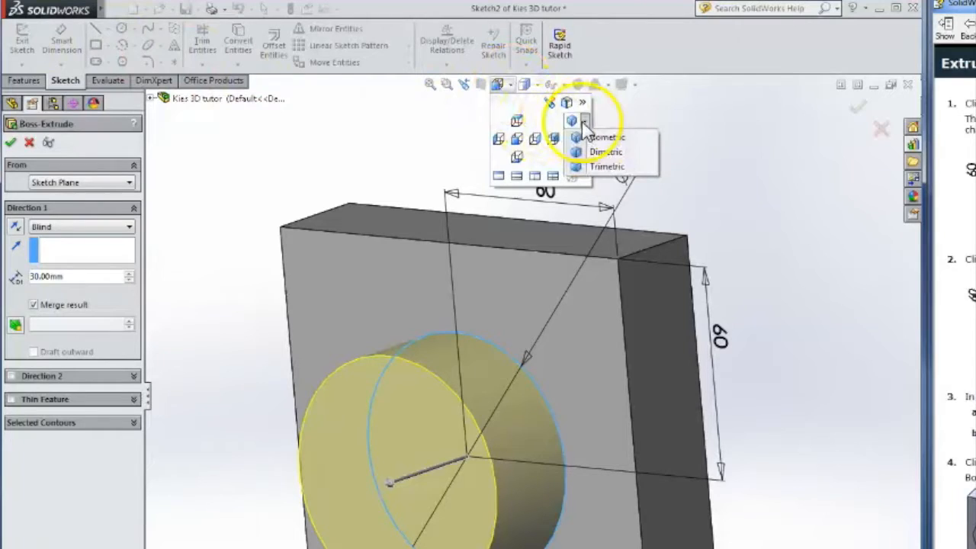
click(627, 165)
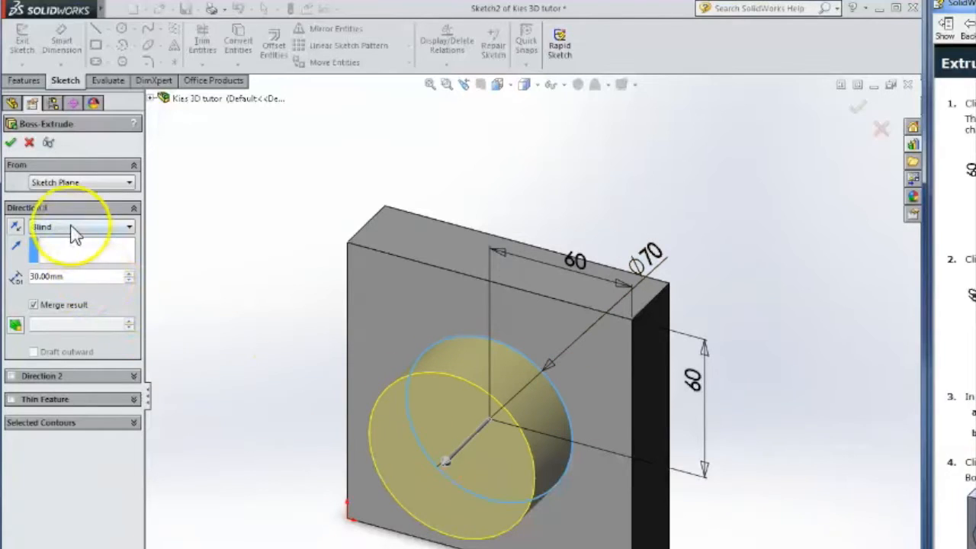
click(67, 276)
double_click(29, 276)
text(25)
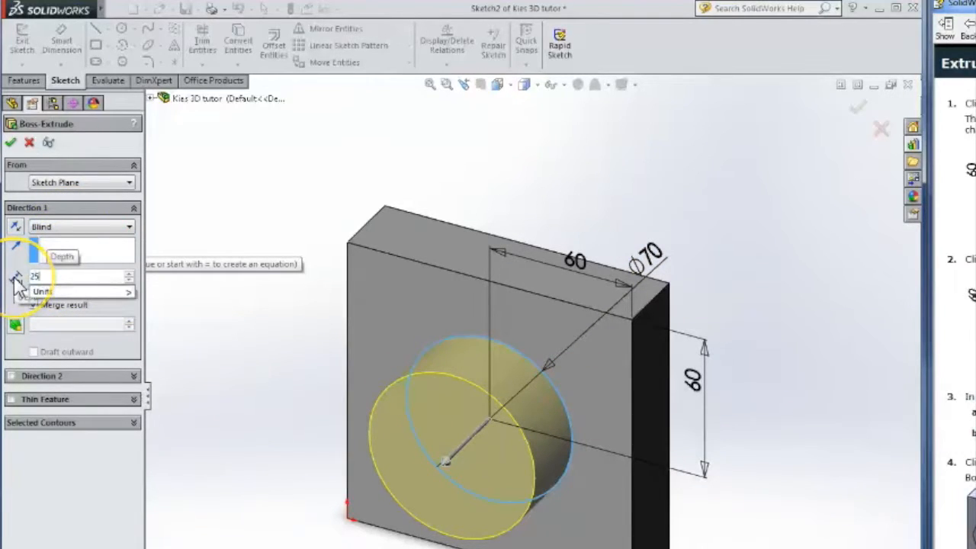
key(Return)
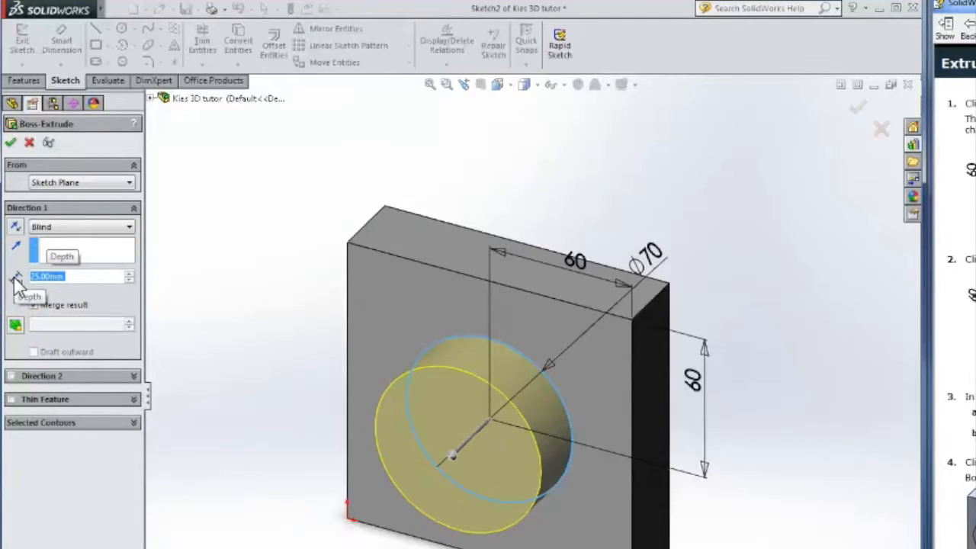
click(12, 143)
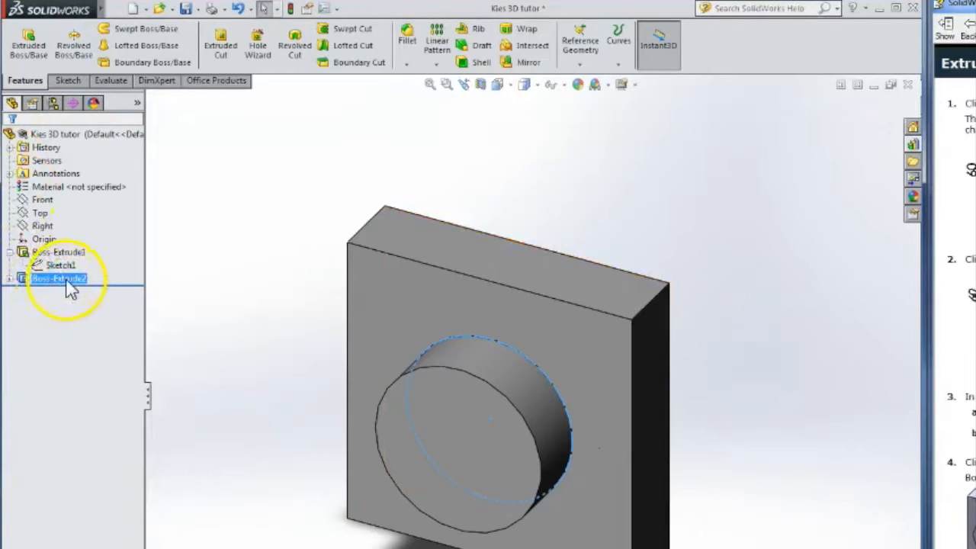
Step: Inspect the base and boss extrusions from the feature tree and expand the boss to show its sketch
ctrl+click(64, 254)
click(64, 253)
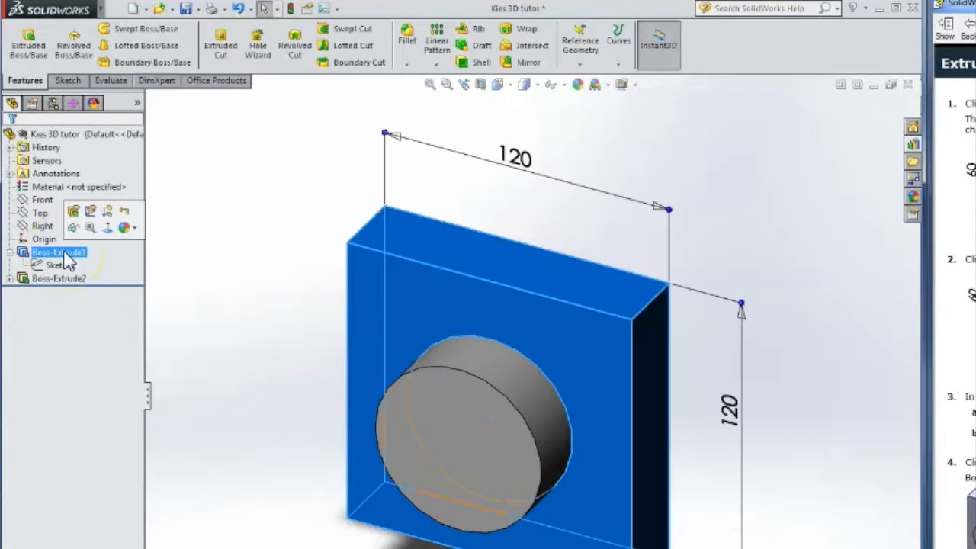
click(67, 280)
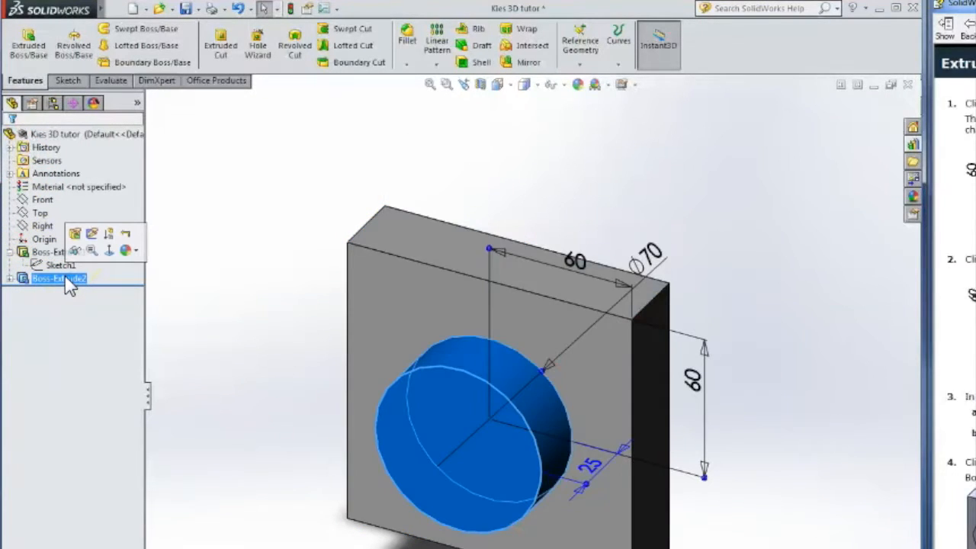
click(9, 279)
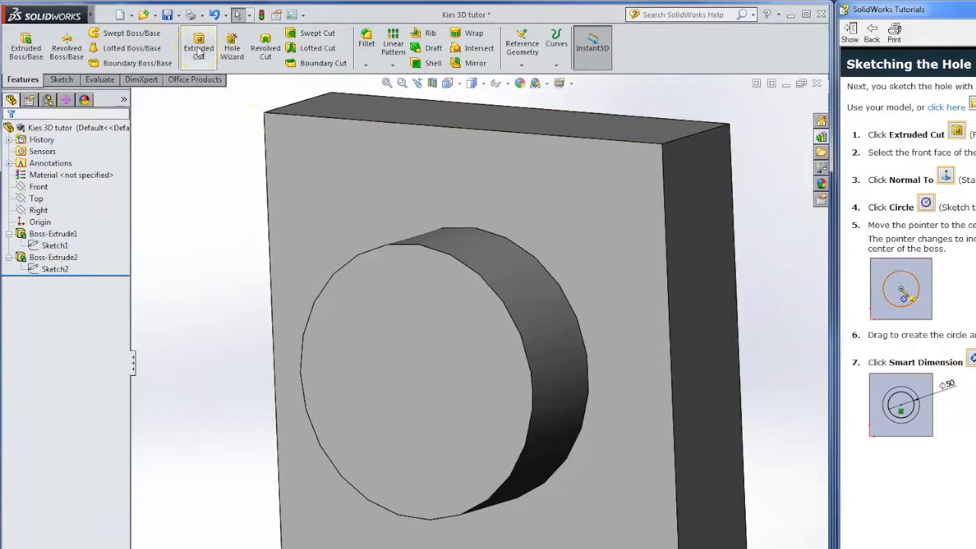
Step: Start an Extruded Cut on the boss's front face and sketch a concentric circle about 40 mm in diameter
click(199, 52)
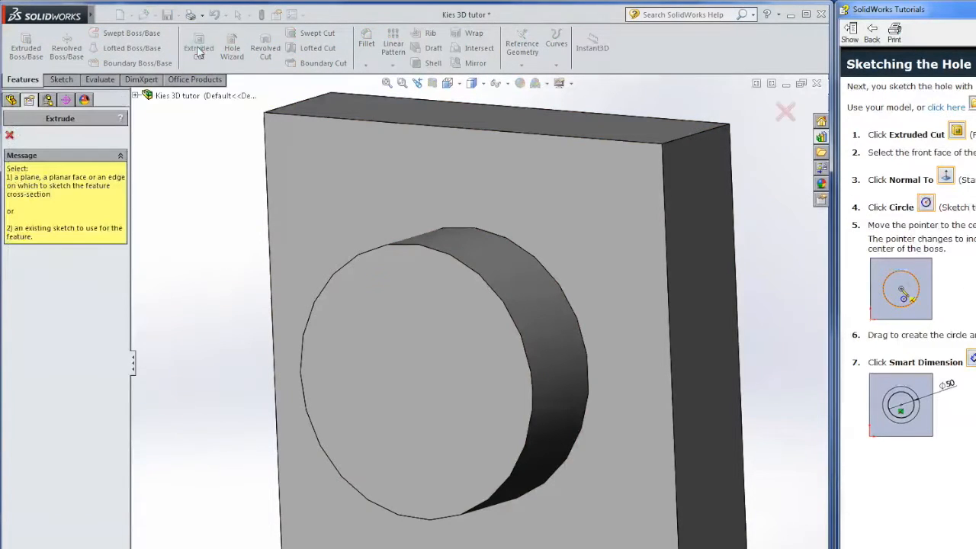
click(398, 333)
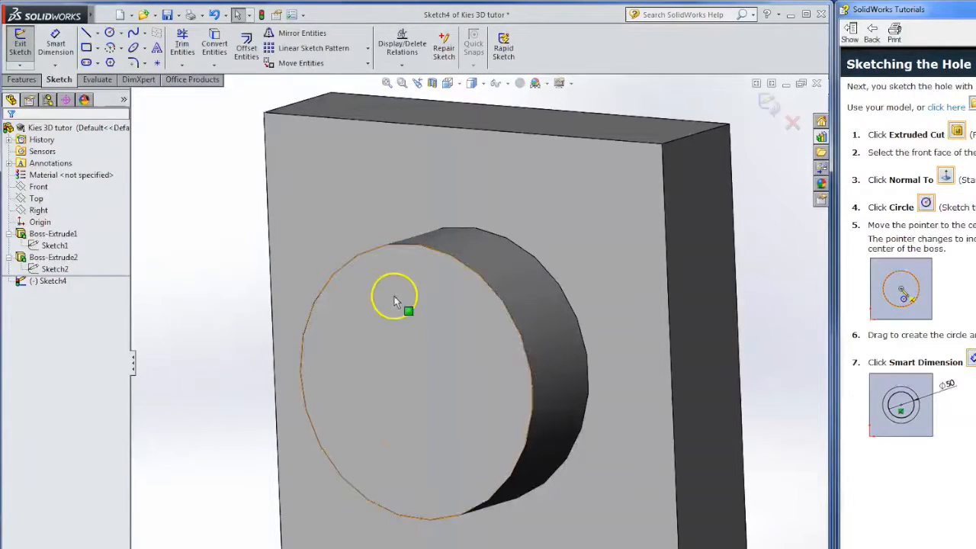
click(456, 83)
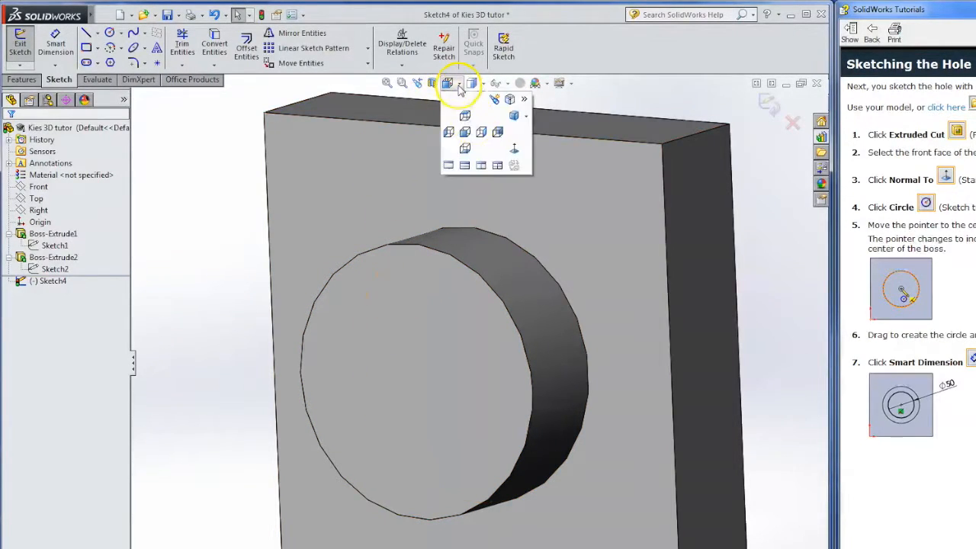
click(514, 148)
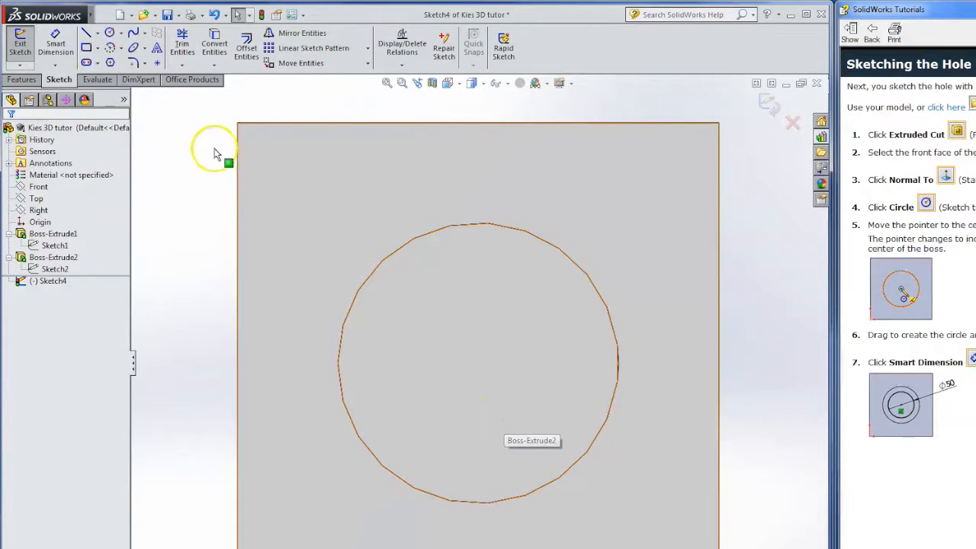
click(109, 33)
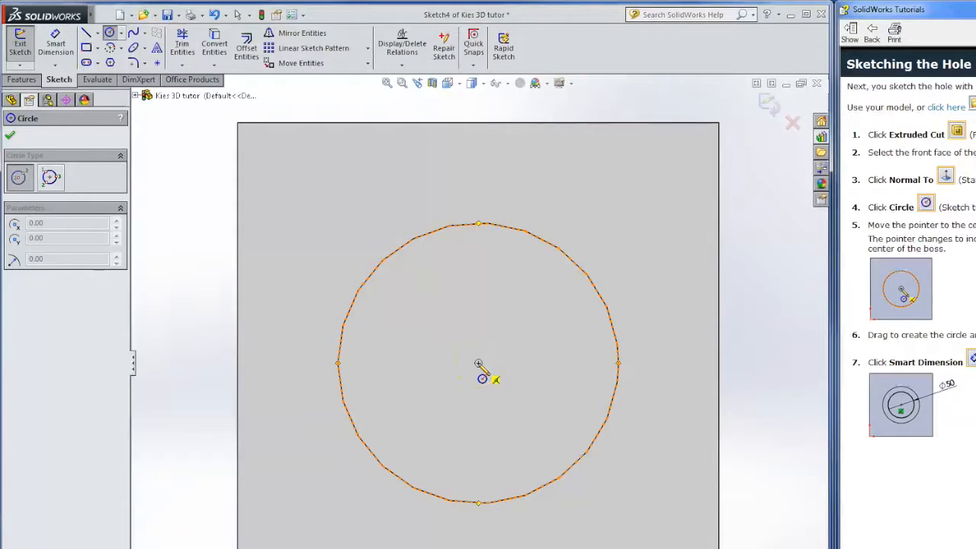
drag(478, 364, 489, 286)
Step: Dimension the inner circle on the boss face and set its diameter to 50 mm
click(68, 36)
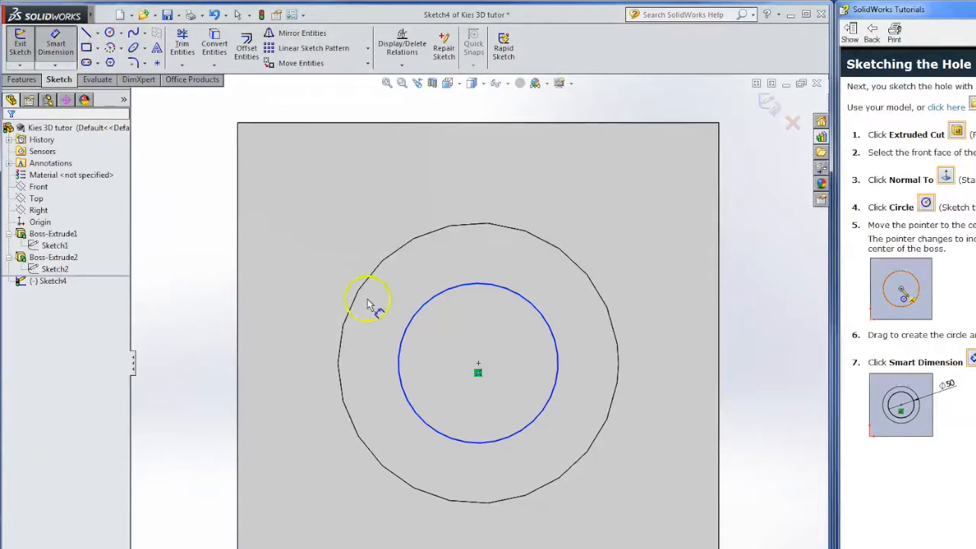
click(447, 291)
click(654, 252)
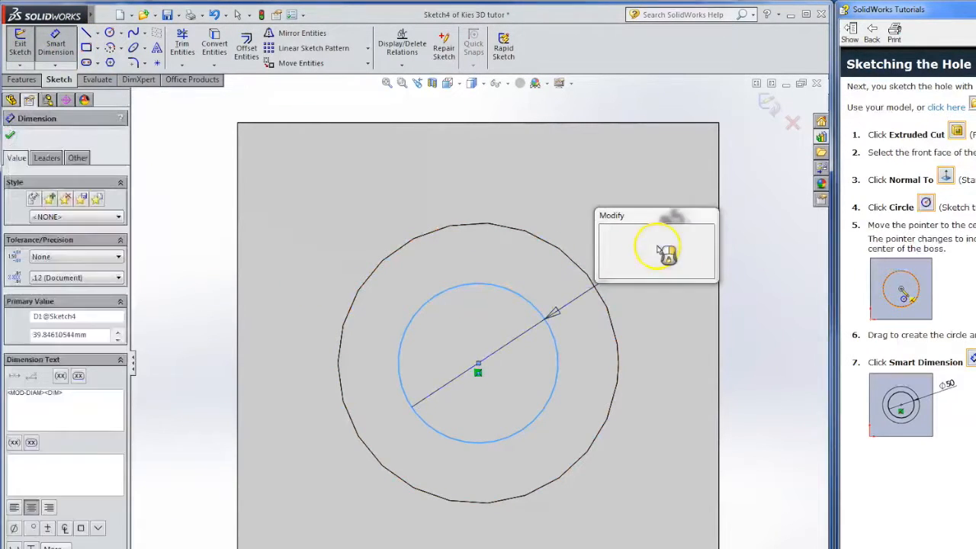
text(50)
key(Return)
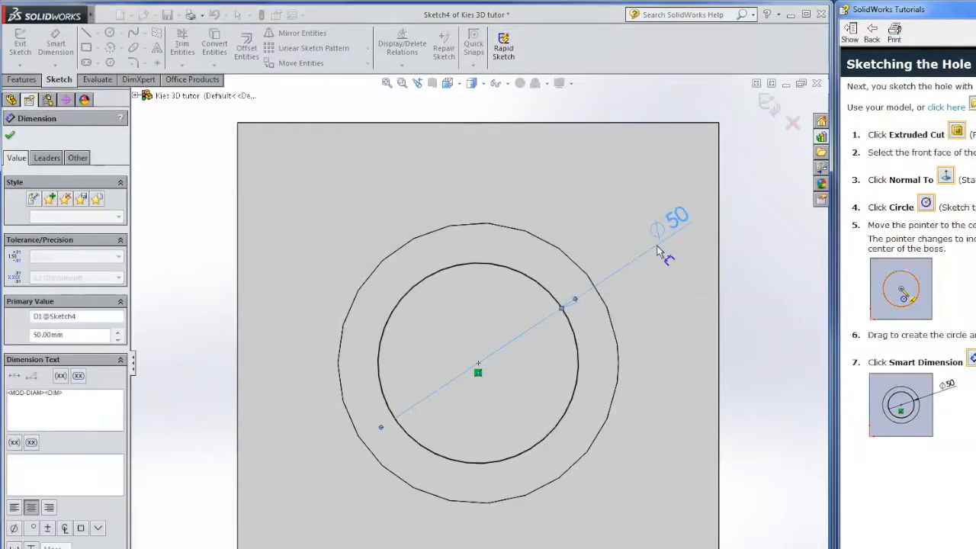
Step: Finish the hole sketch and cut the 50 mm circle through the boss and base with the Through All end condition
click(20, 41)
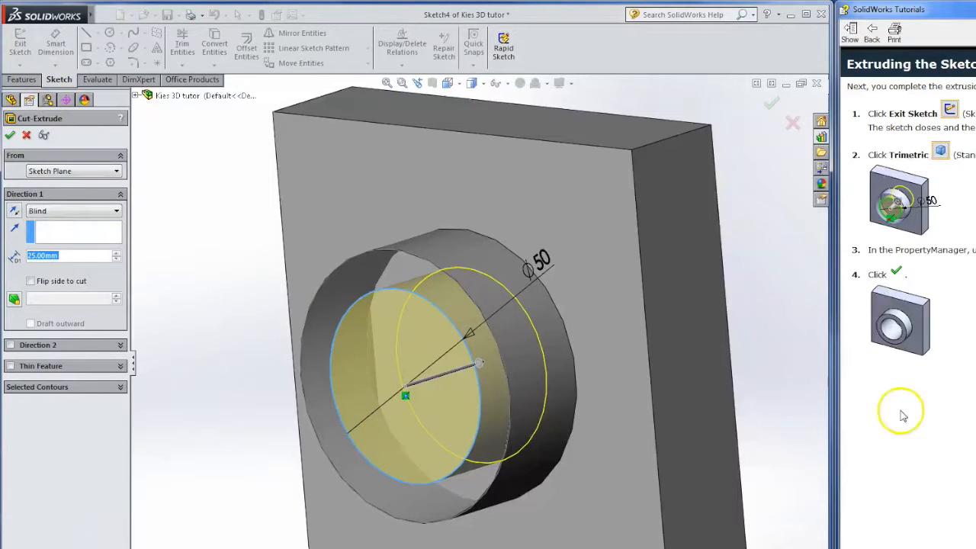
middle_drag(768, 292, 616, 337)
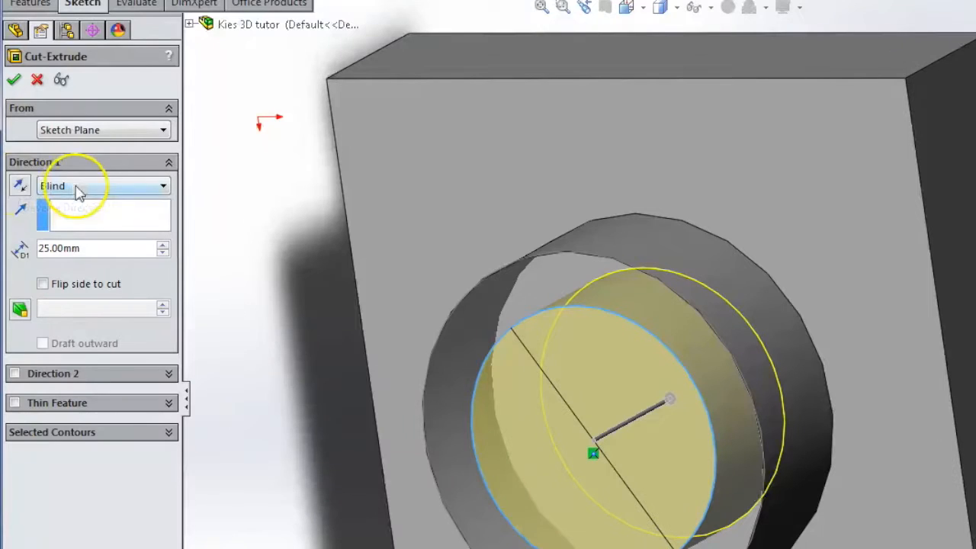
click(21, 187)
click(21, 187)
click(76, 186)
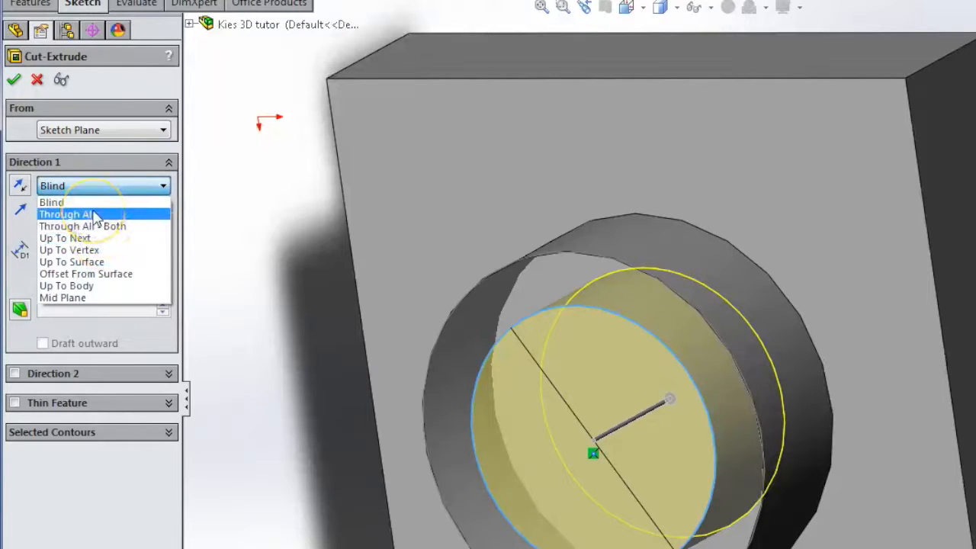
click(94, 216)
middle_drag(440, 246, 973, 252)
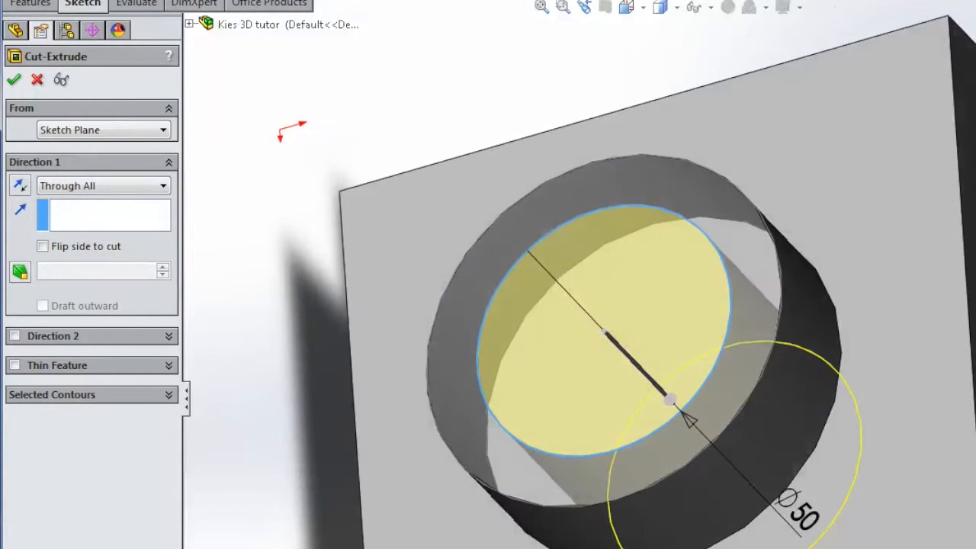
click(13, 80)
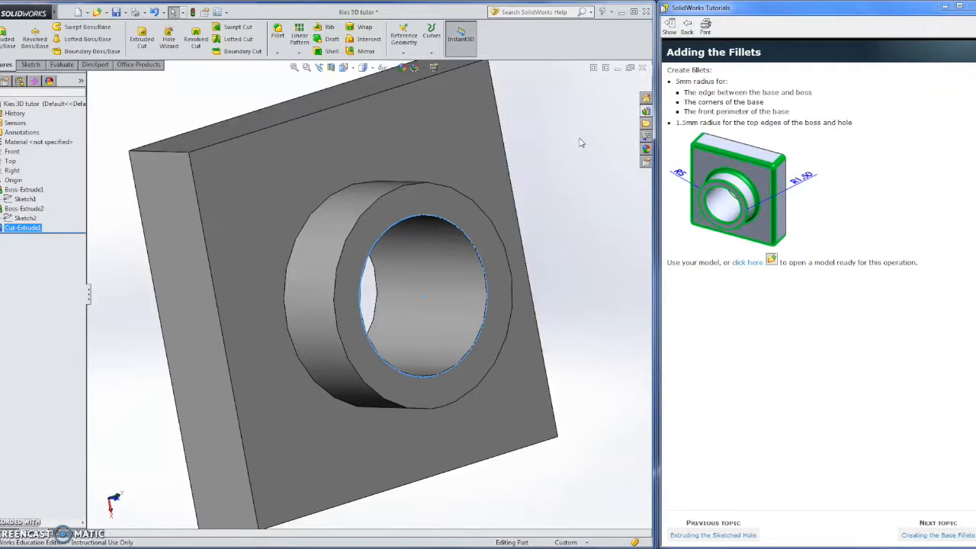
Step: Advance the tutorial to Creating the Base Fillets and start a constant-size fillet on the base's front face
click(943, 537)
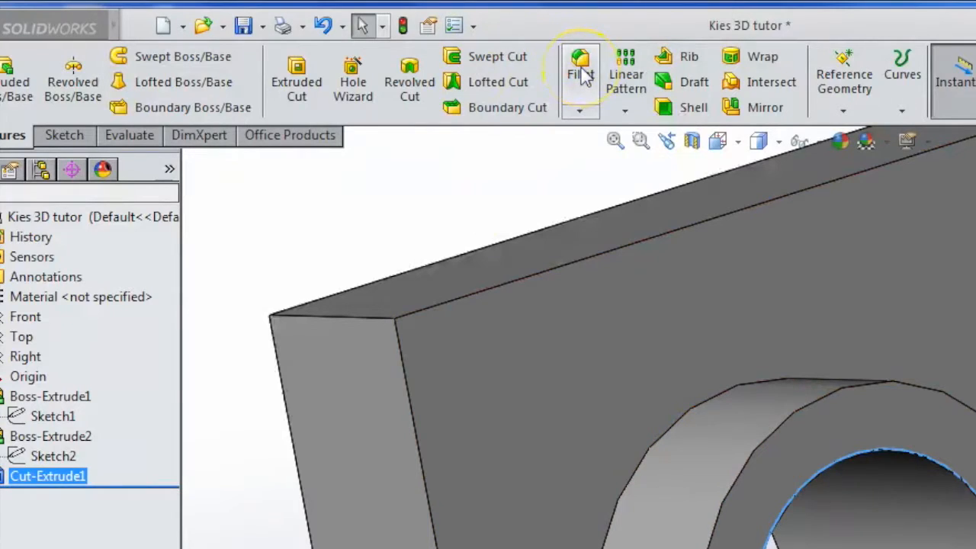
click(581, 73)
click(84, 318)
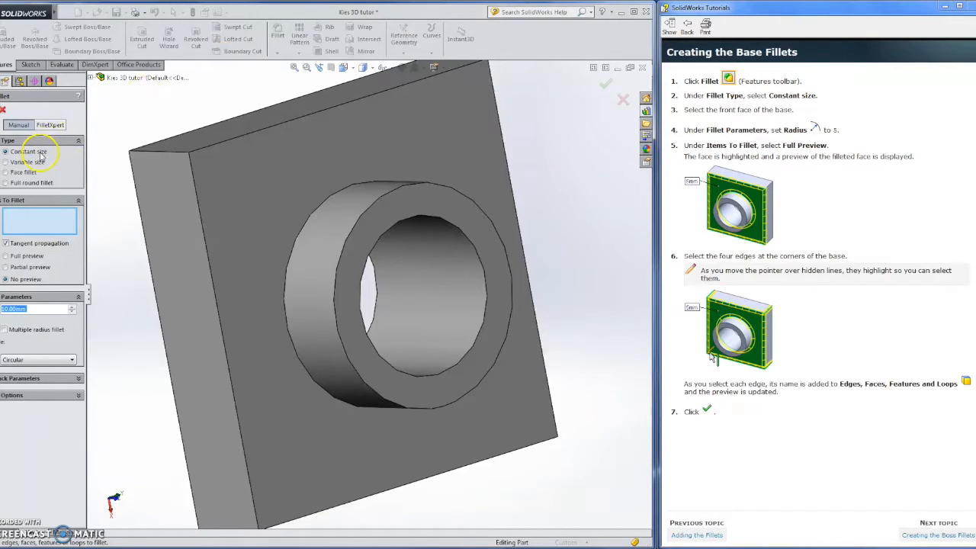
click(258, 189)
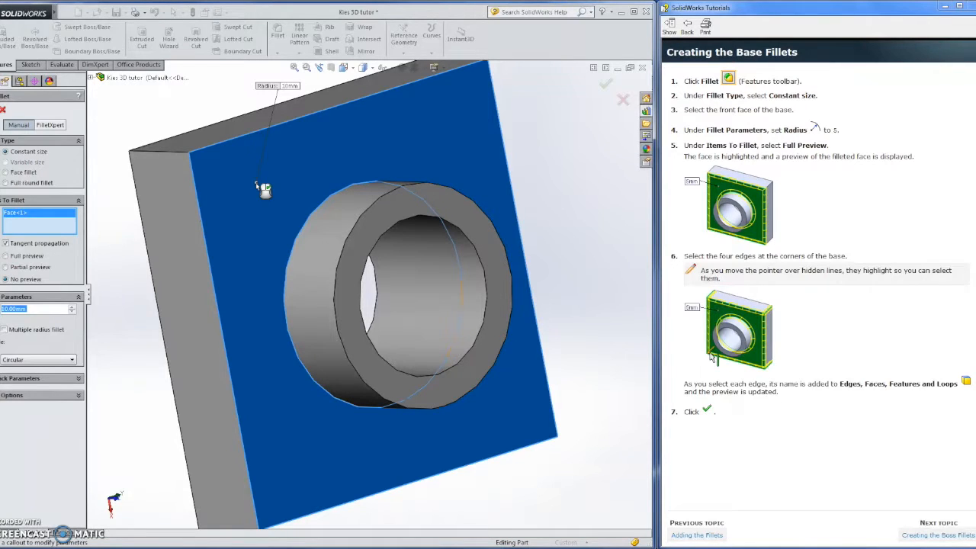
Step: Set the base fillet's radius to 5 mm and turn on the full preview
click(42, 309)
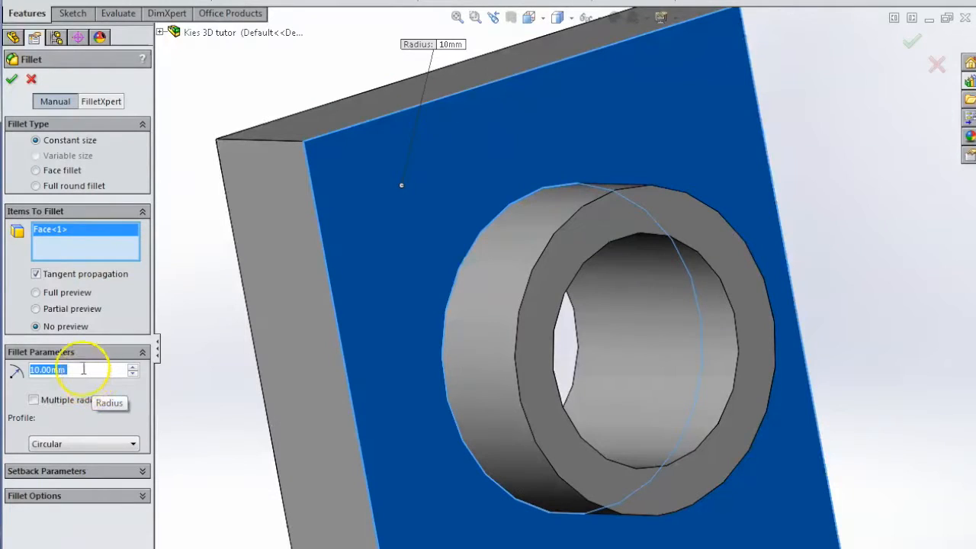
click(83, 369)
drag(39, 370, 30, 370)
text(5)
key(Return)
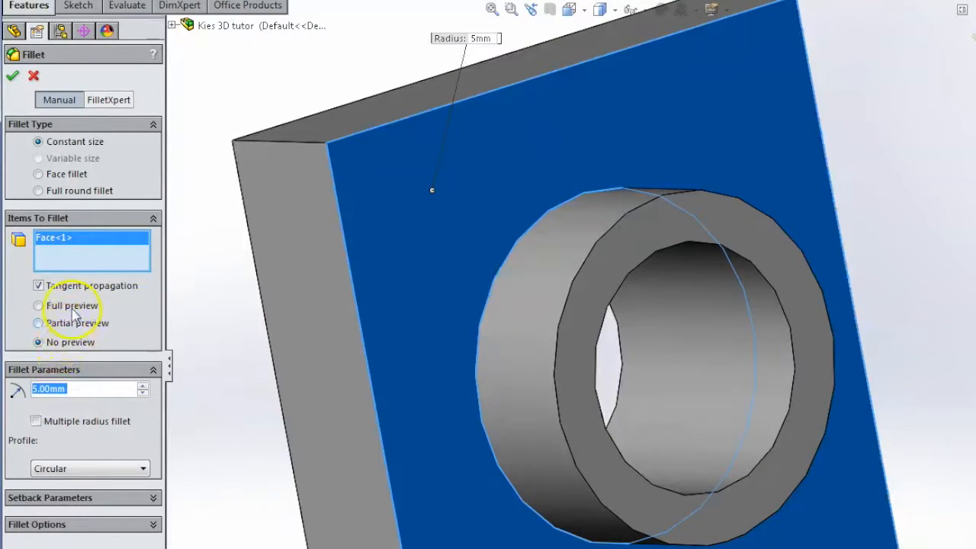
click(40, 306)
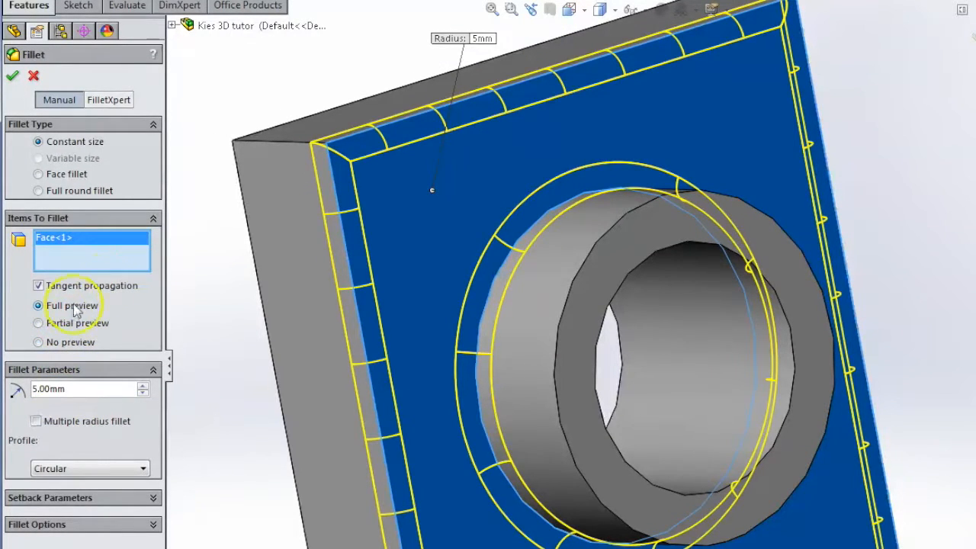
Step: Add the base's four corner edges to the 5 mm fillet and apply it
click(266, 148)
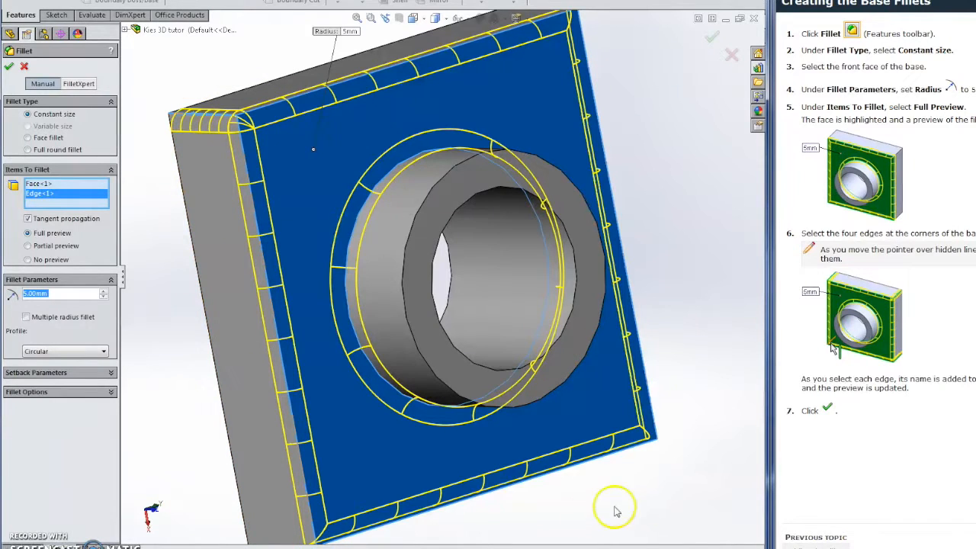
click(629, 446)
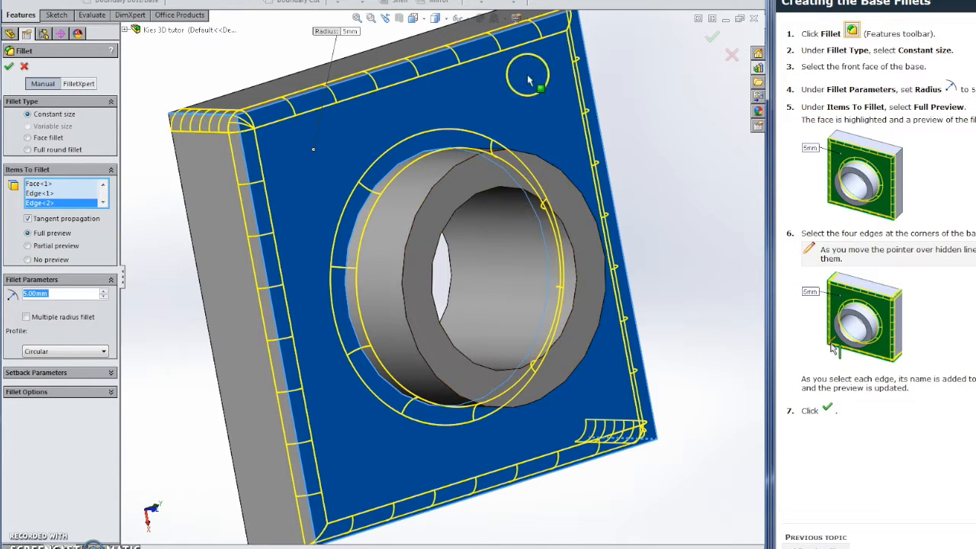
scroll(526, 237, down, 2)
scroll(526, 236, up, 3)
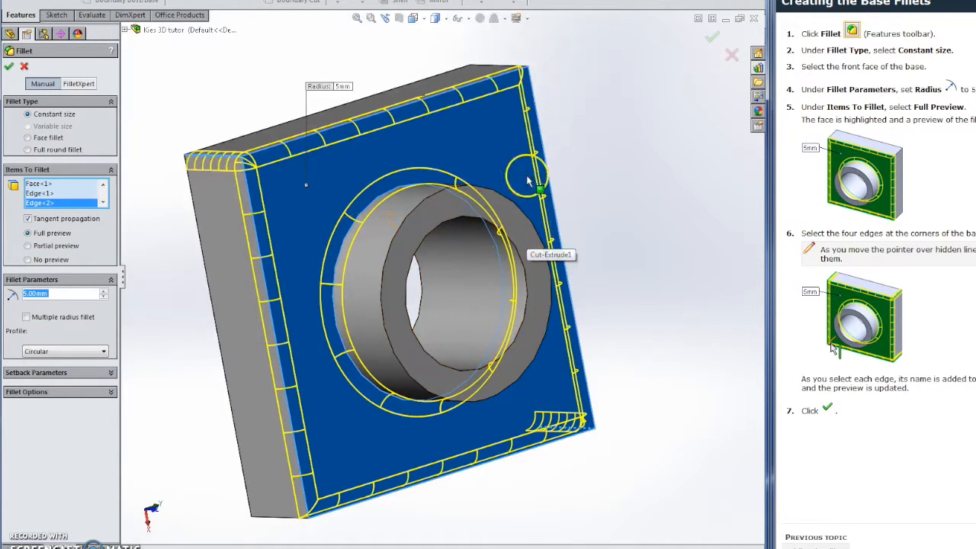
click(499, 70)
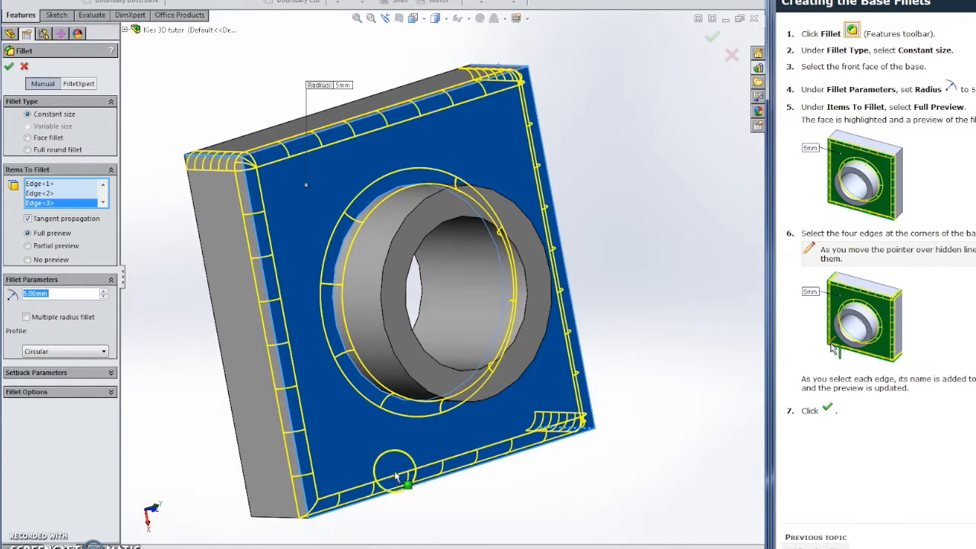
click(281, 523)
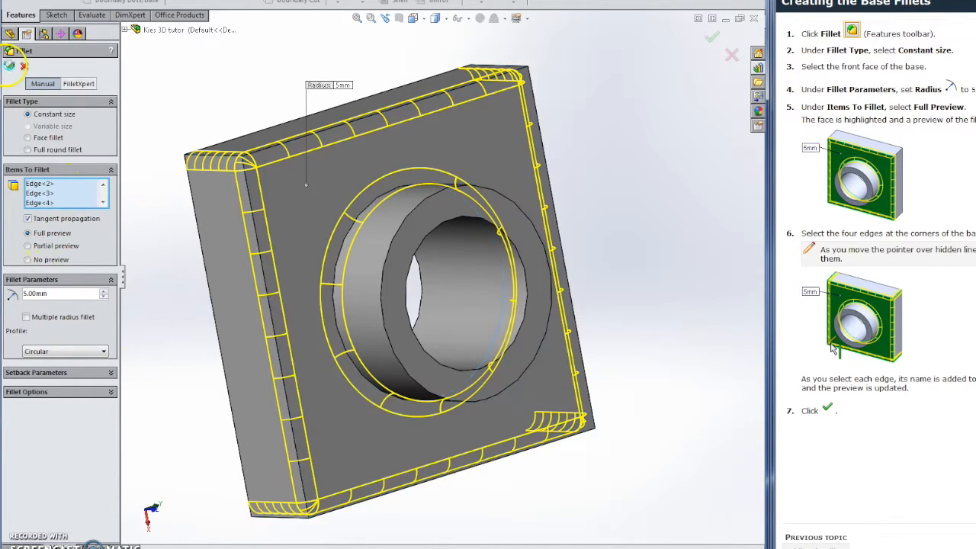
click(9, 66)
Step: Start a new constant-size fillet for the boss and set its radius to 1.5 mm
middle_drag(653, 414, 664, 272)
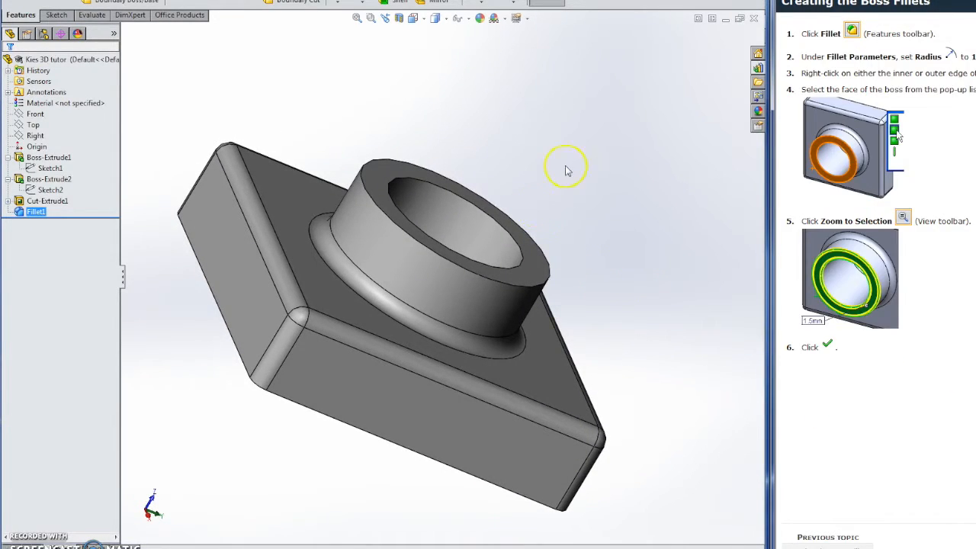
middle_drag(560, 174, 583, 222)
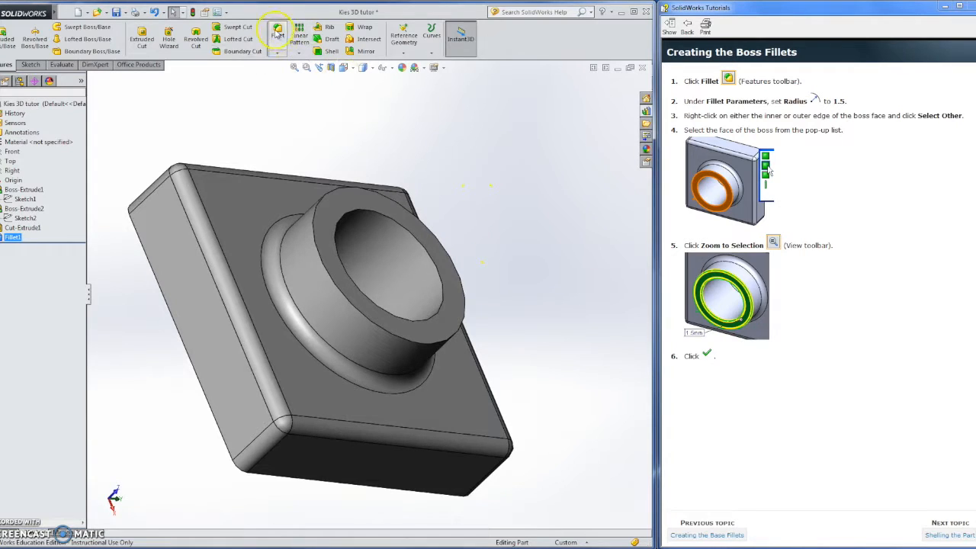
click(277, 35)
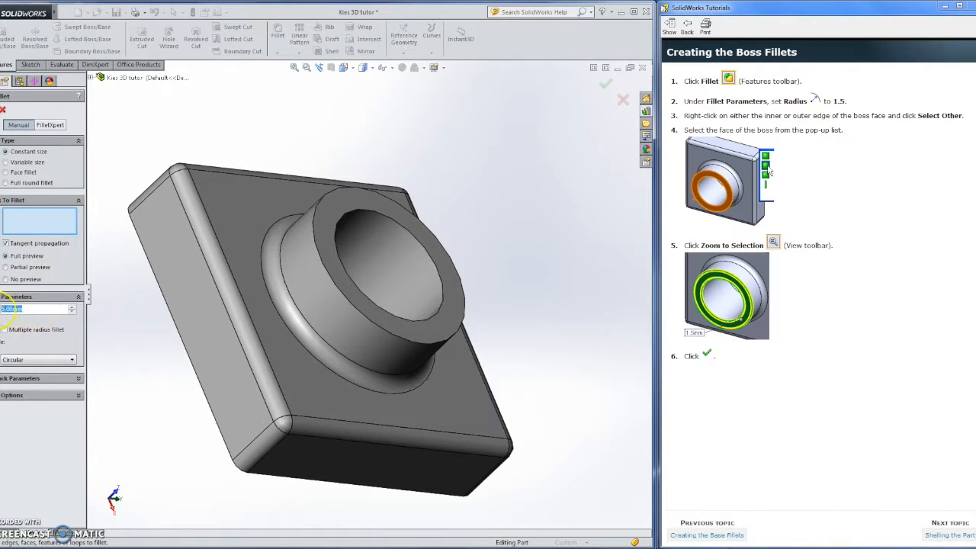
click(1, 308)
text(1.5)
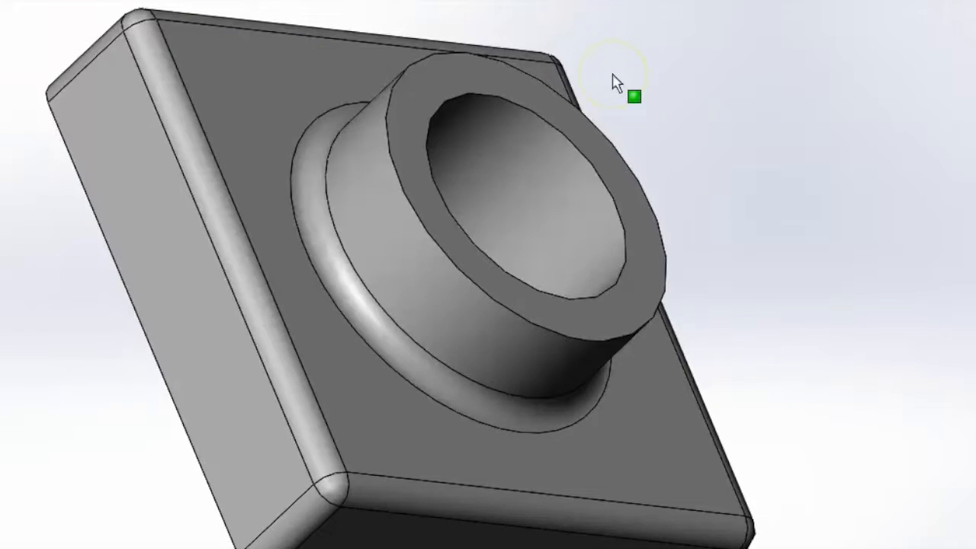
Step: Pick the boss's front face with Select Other from its inner edge and apply the fillet
right_click(560, 133)
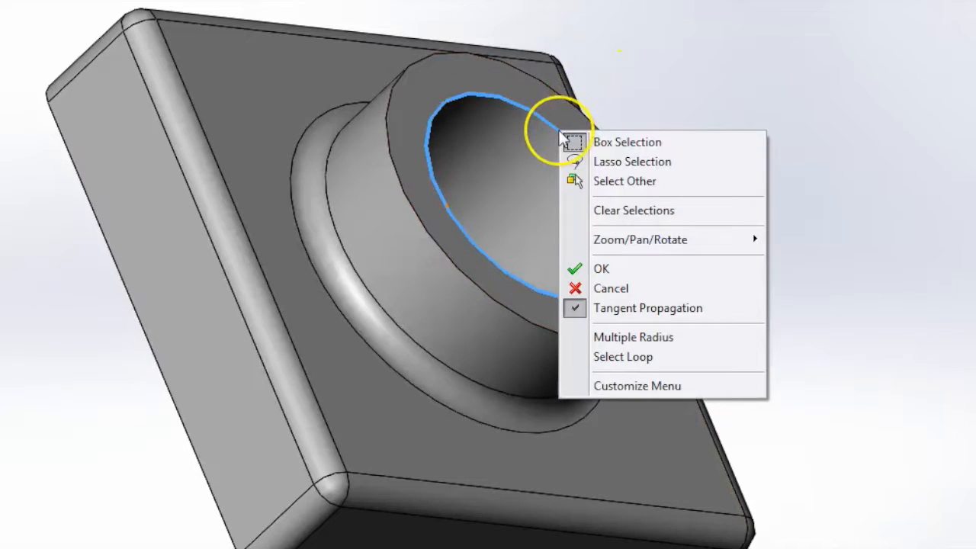
click(621, 181)
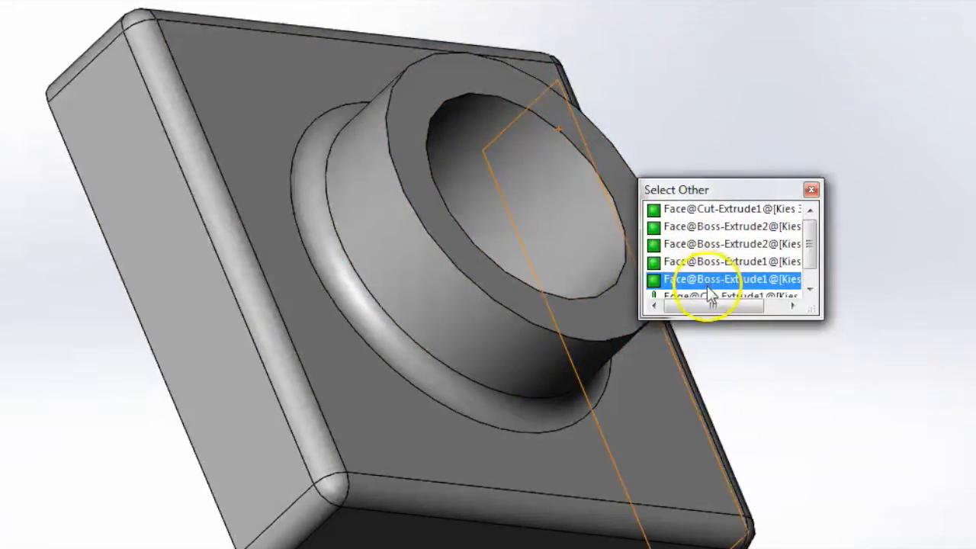
click(709, 226)
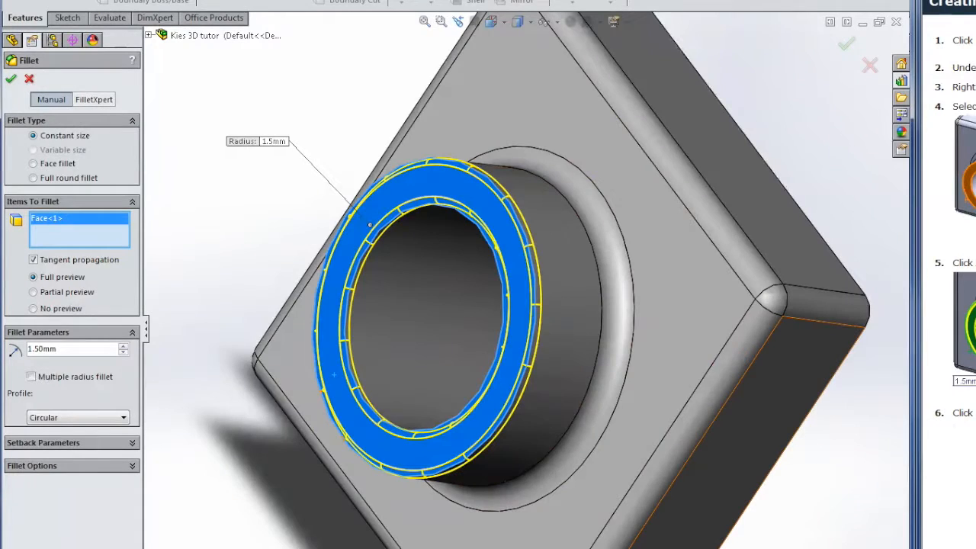
click(446, 120)
click(933, 75)
click(844, 43)
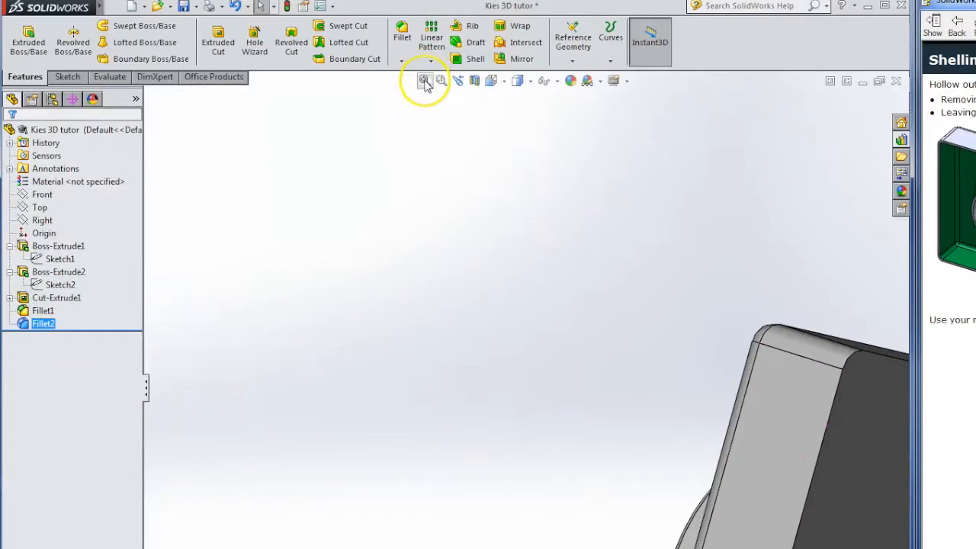
Step: Shell the part with a 2 mm wall thickness, removing the back face of the base
click(425, 21)
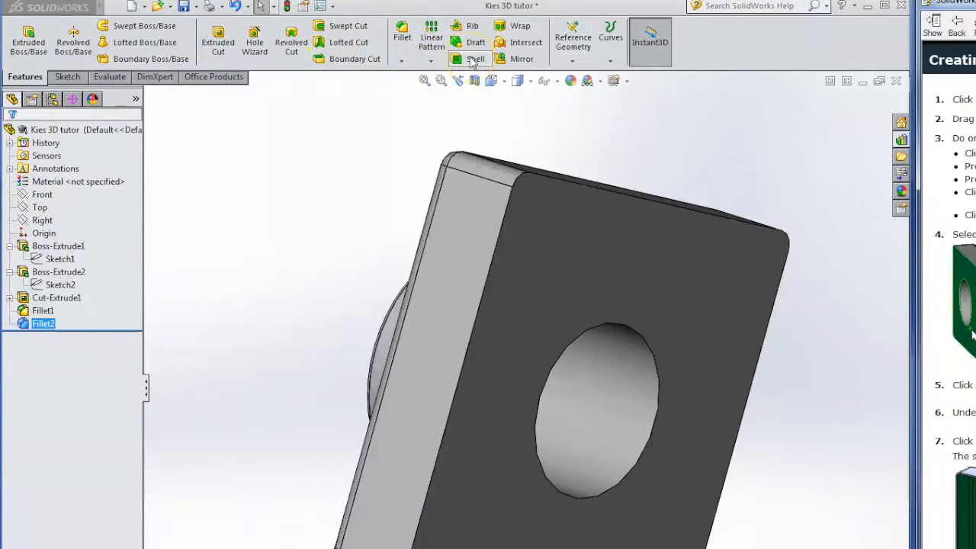
click(474, 59)
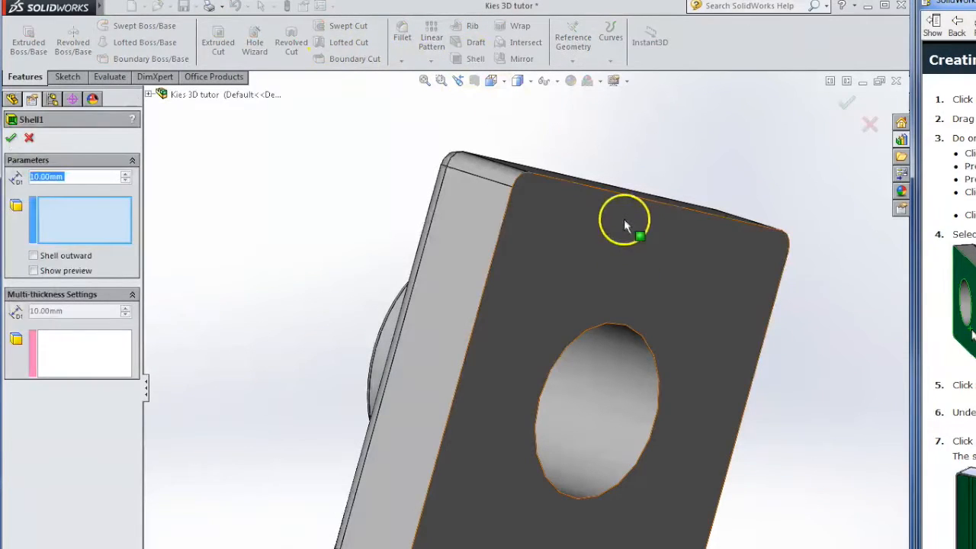
mouse_move(791, 279)
middle_down()
mouse_move(625, 208)
mouse_move(775, 250)
mouse_move(781, 263)
middle_up()
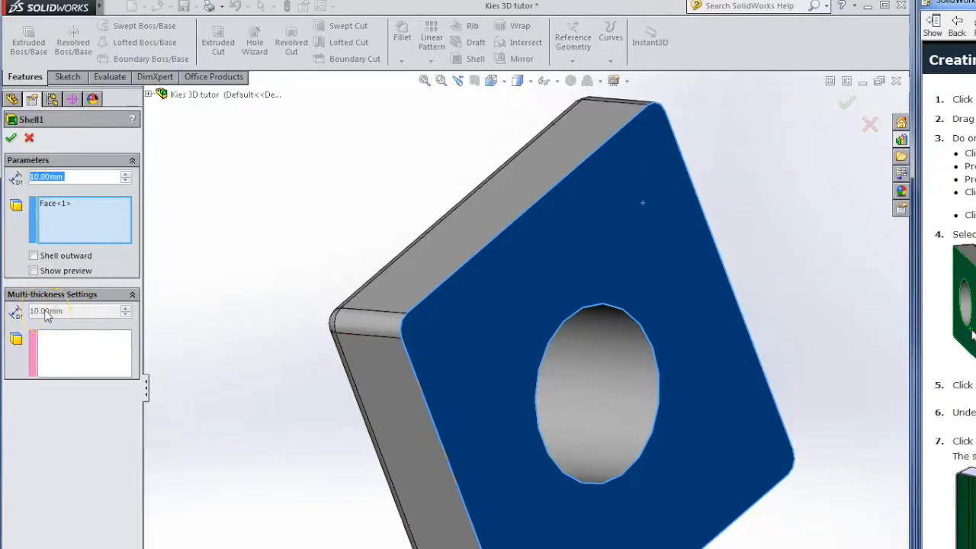
click(47, 177)
double_click(49, 177)
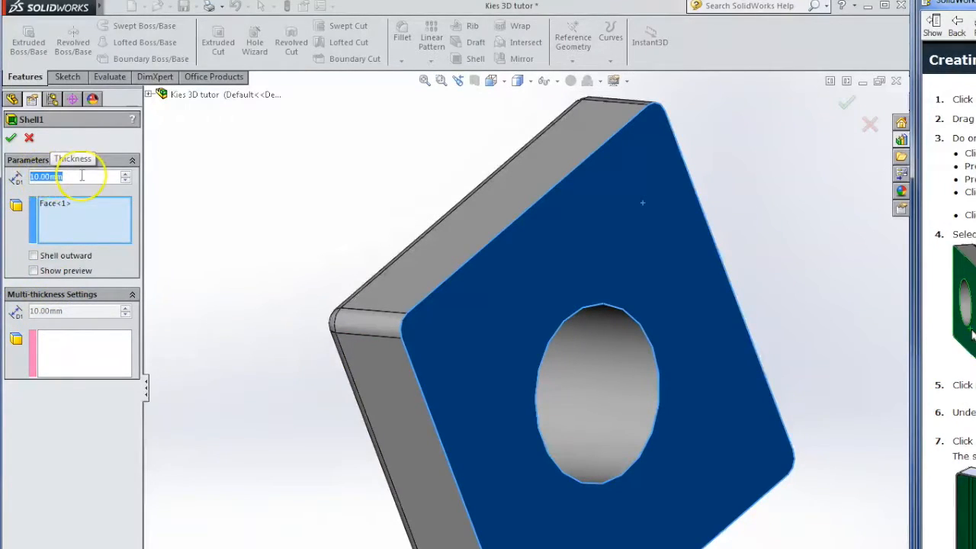
text(2)
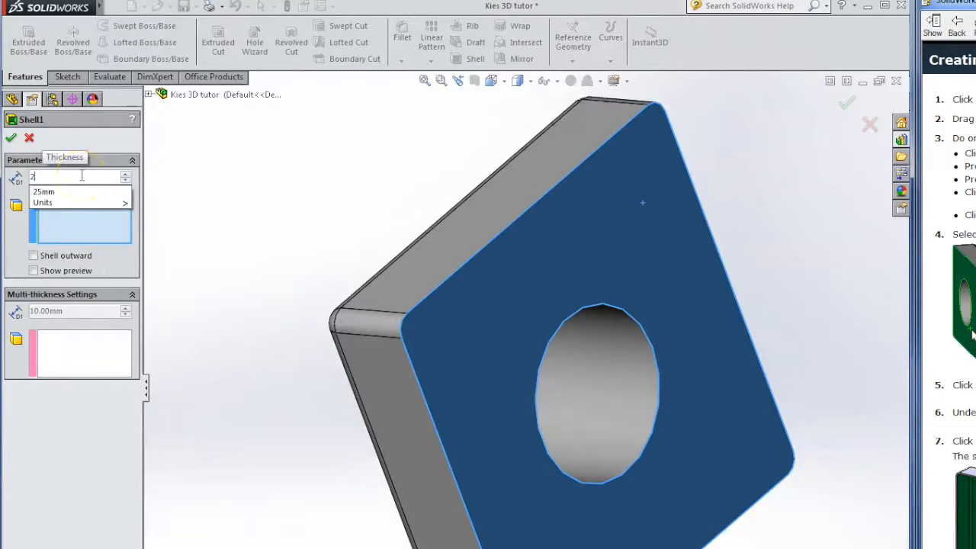
key(Return)
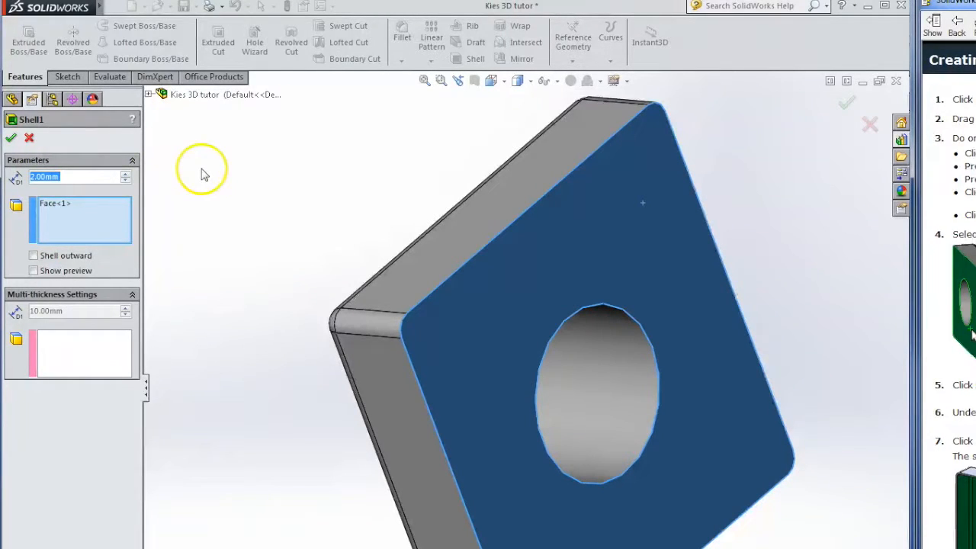
click(12, 139)
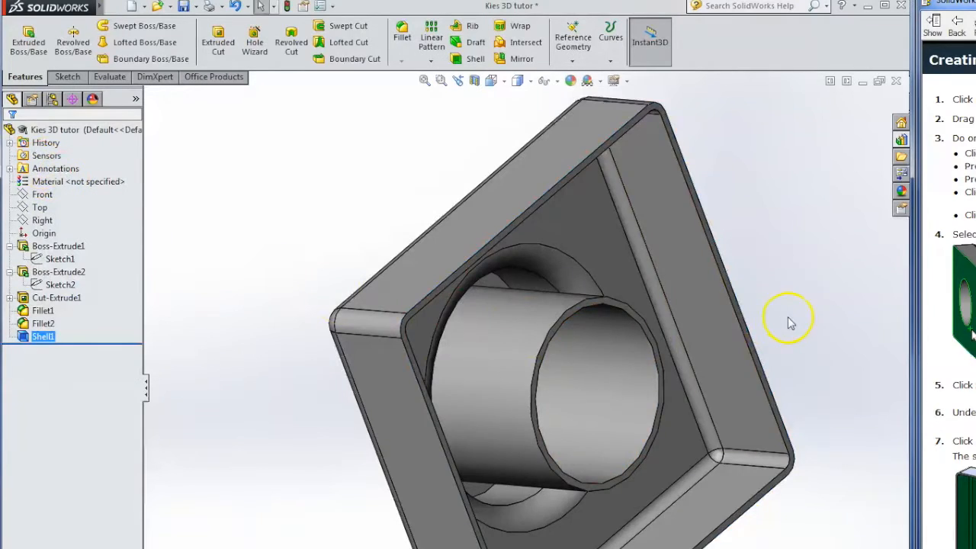
Step: Examine the shelled part with a section view through the base and boss, and close the section view
middle_drag(788, 323, 739, 255)
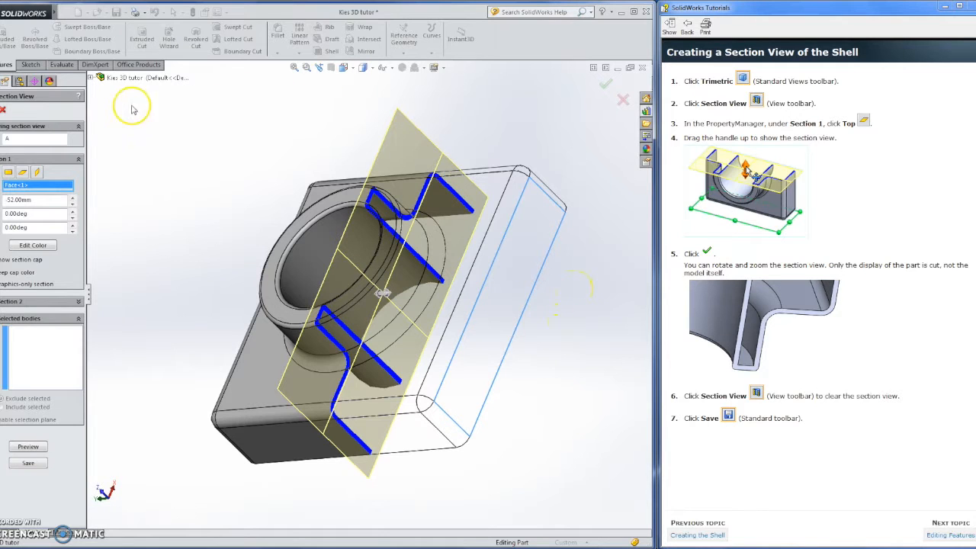
click(3, 109)
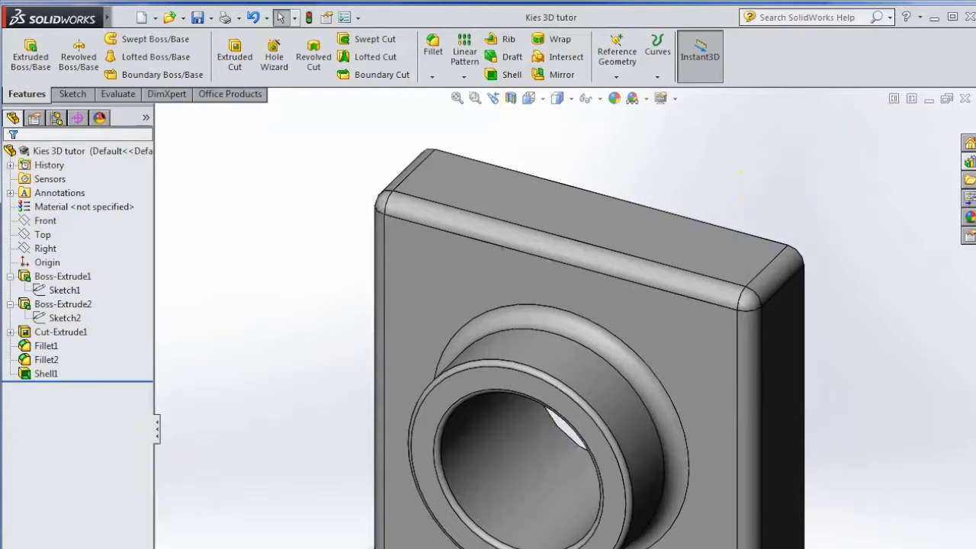
Step: Show the dimensions of Boss-Extrude1 and increase its extrusion depth to make the base thicker
click(64, 279)
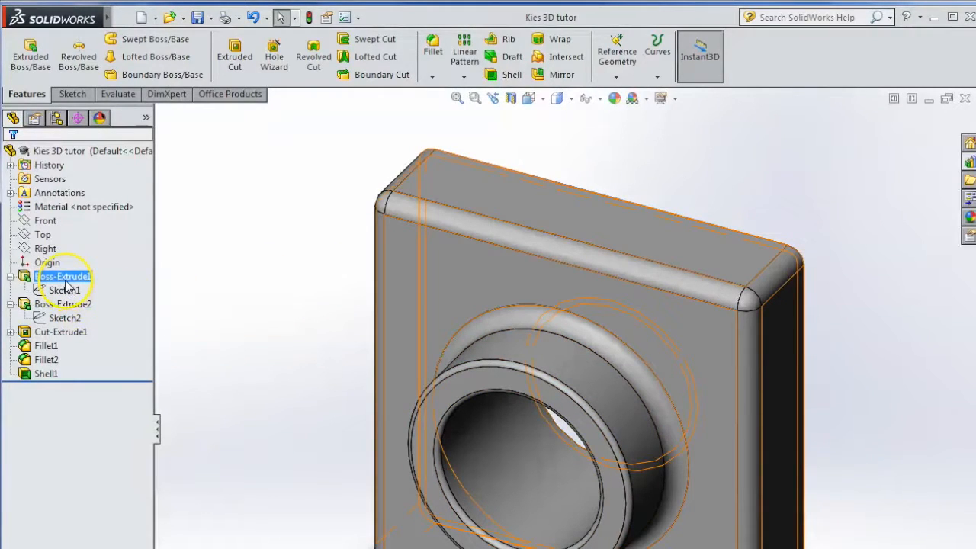
double_click(64, 279)
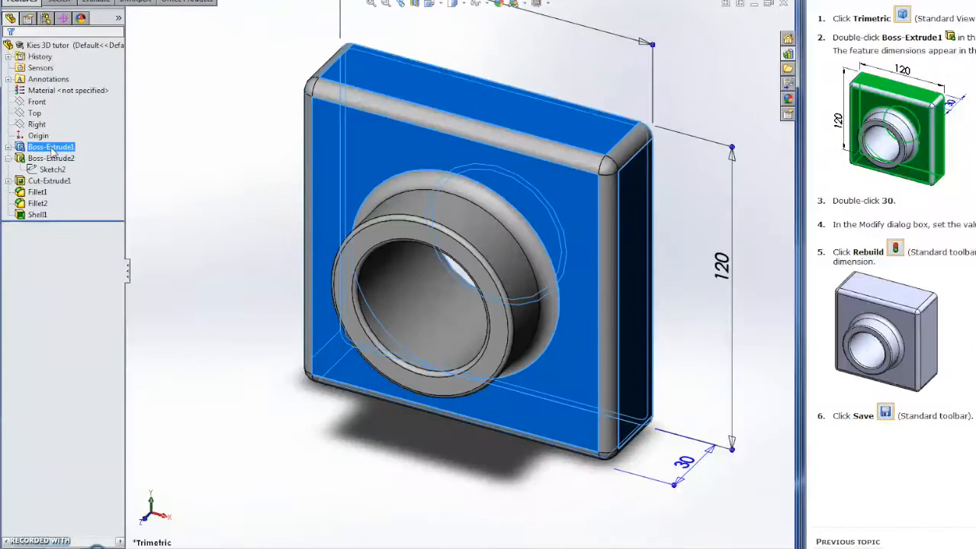
double_click(685, 462)
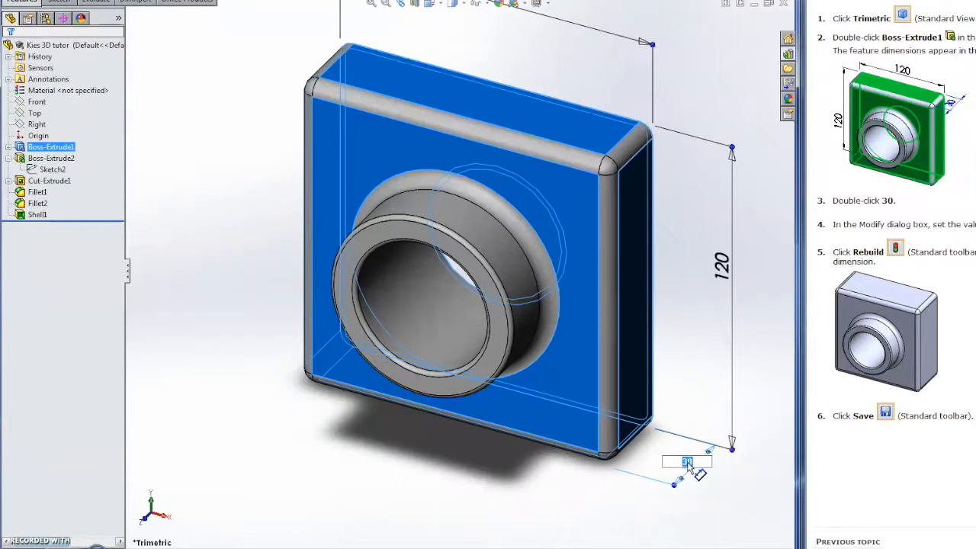
text(5)
key(Return)
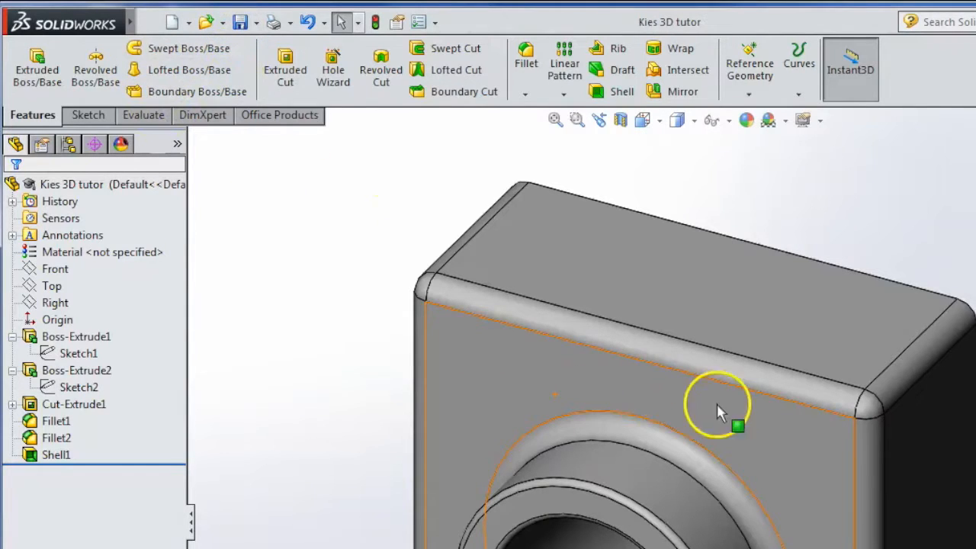
Step: Edit Fillet1 and delete the face from its items, keeping only the four corner edges
right_click(61, 422)
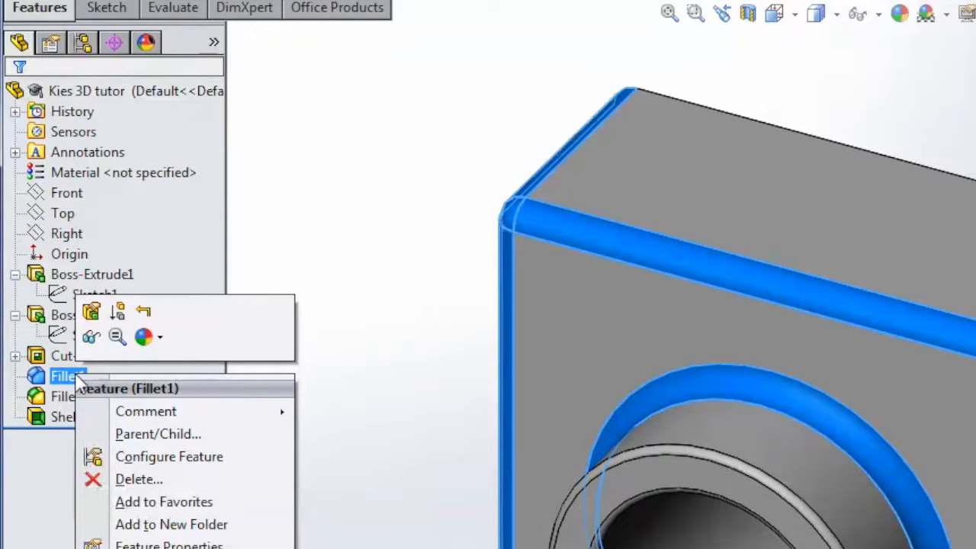
click(91, 312)
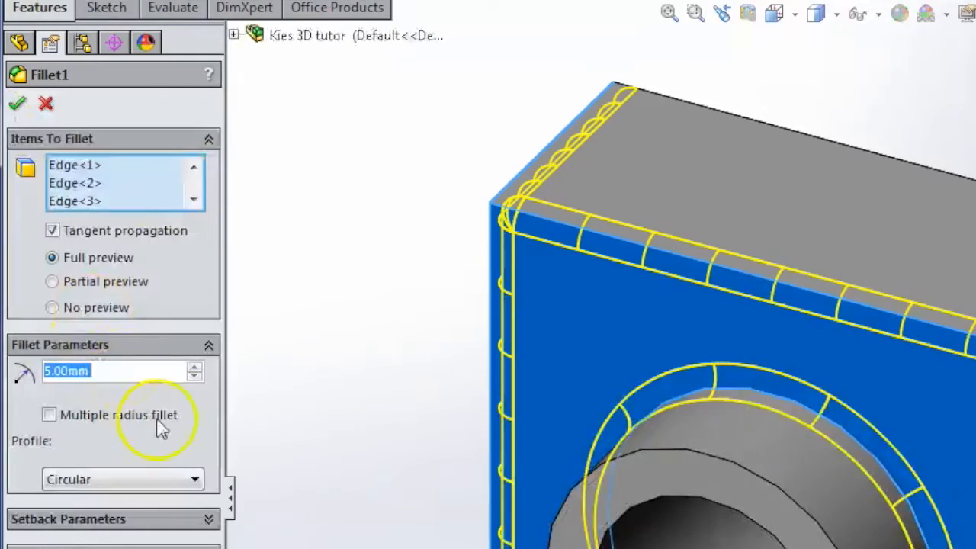
click(130, 182)
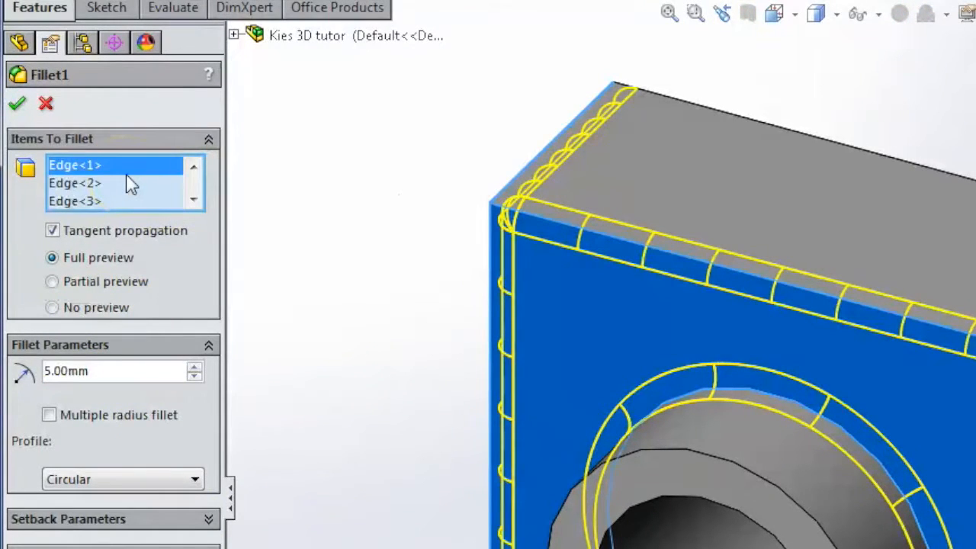
scroll(129, 183, down, 3)
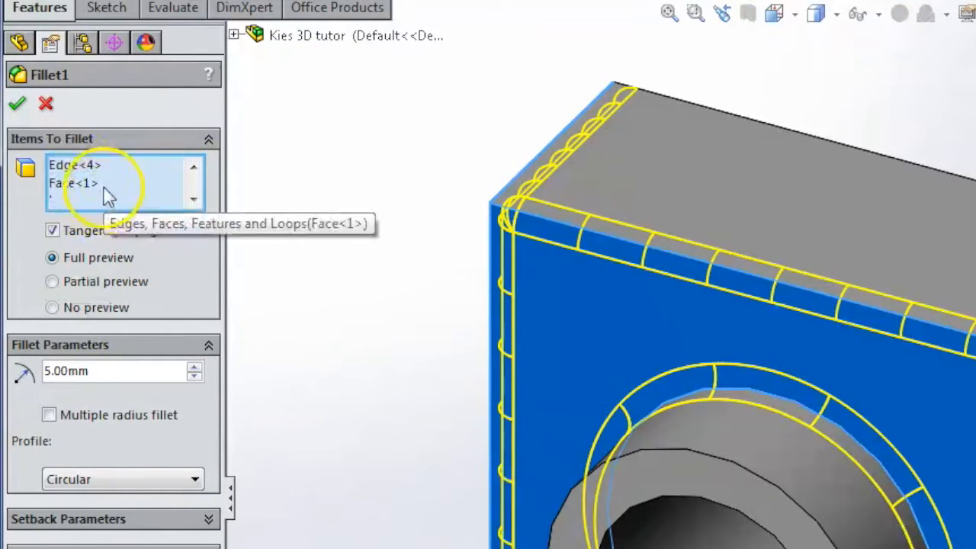
click(105, 191)
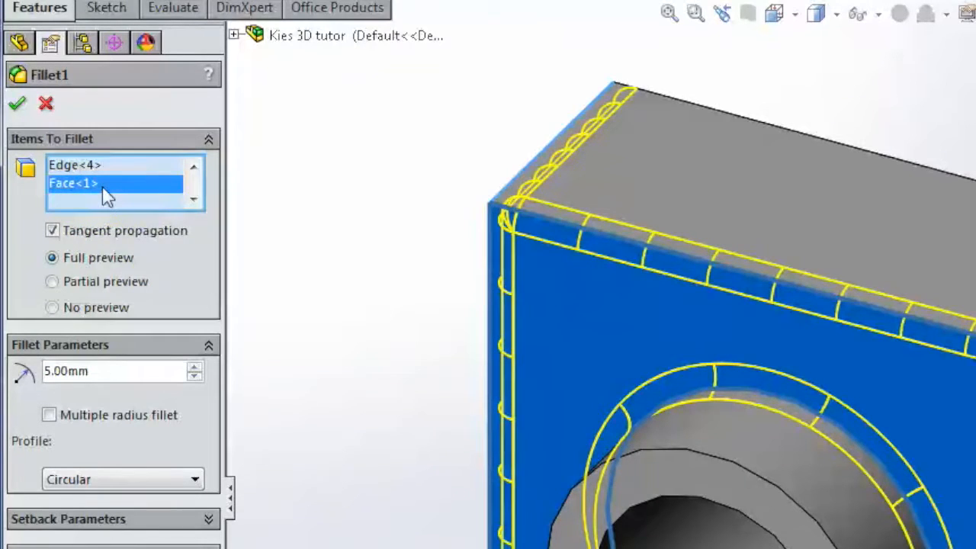
right_click(106, 196)
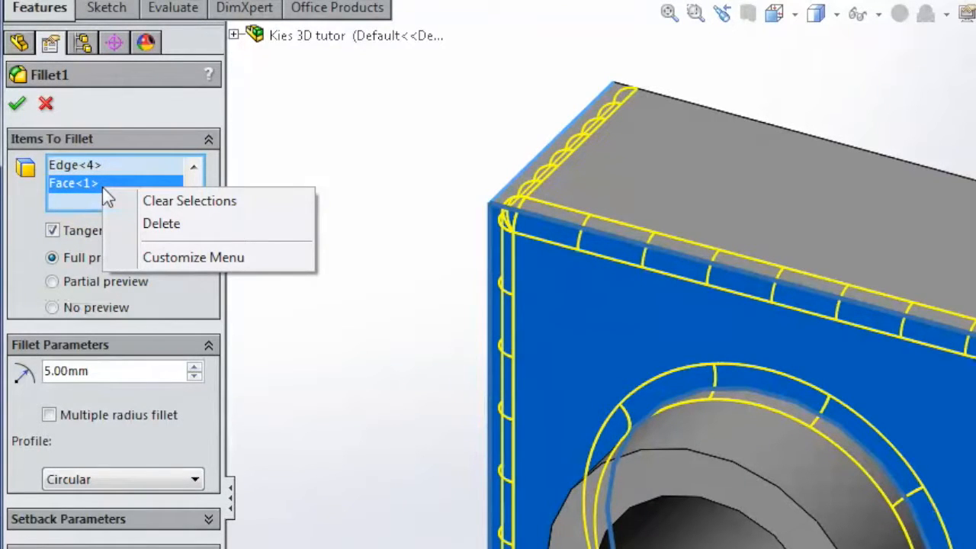
click(157, 223)
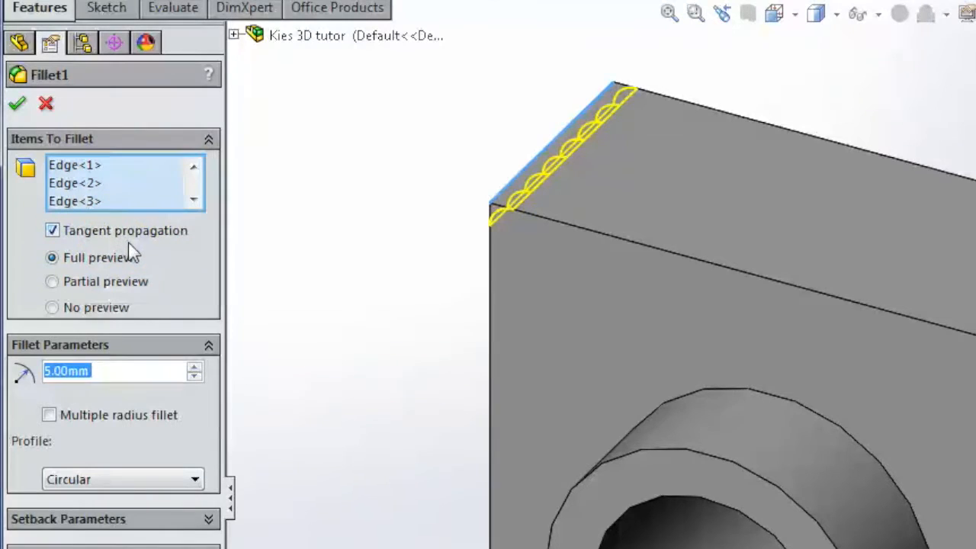
Step: Set the corner-edge fillet's radius to 10 mm and apply the edited fillet
drag(110, 372, 26, 371)
text(10)
key(Return)
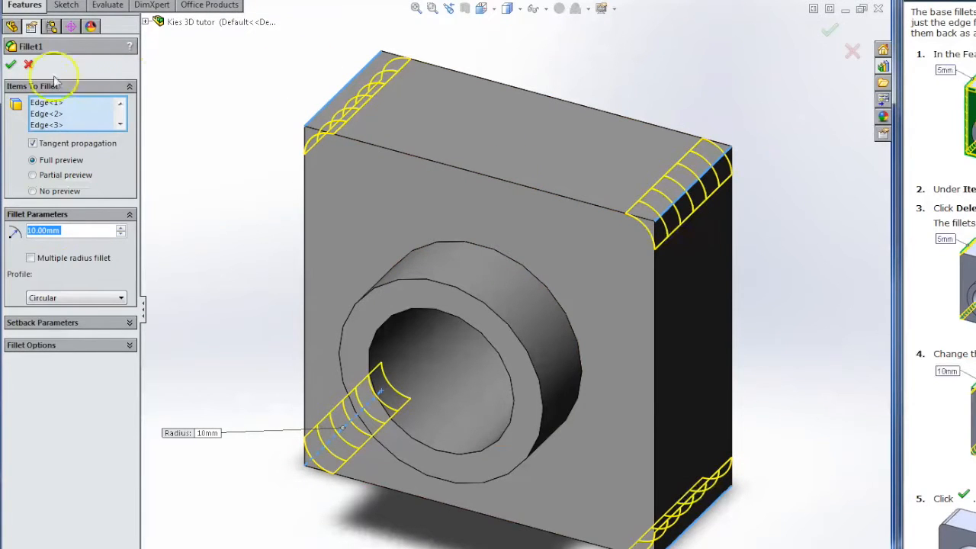
click(11, 64)
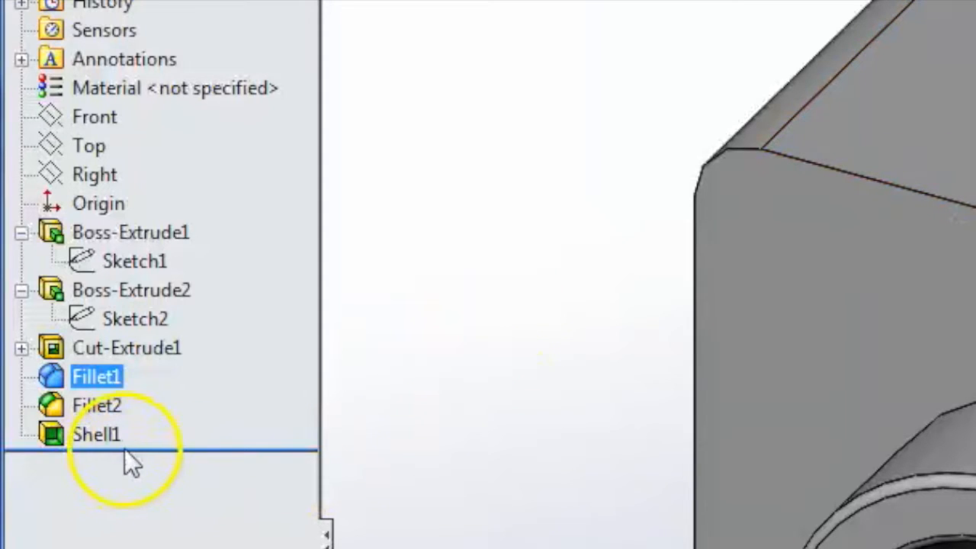
Step: Roll the model back to before Shell1 and fillet the base's front face around the boss with a 5 mm radius
drag(152, 445, 162, 420)
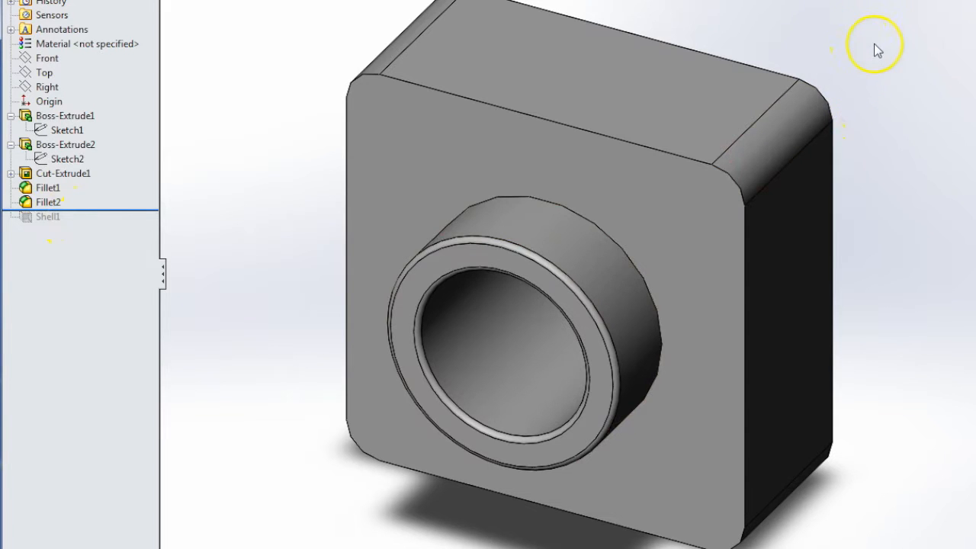
middle_drag(875, 49, 893, 100)
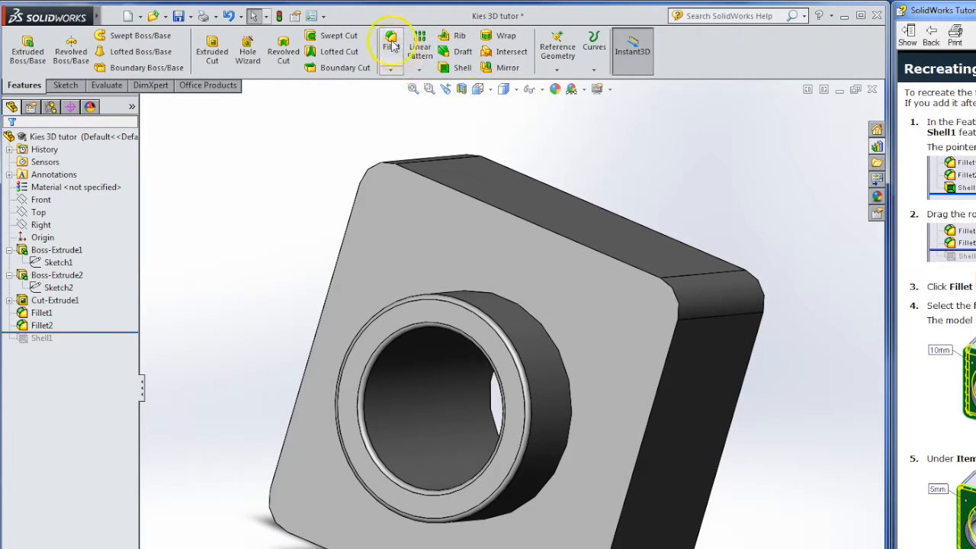
click(390, 45)
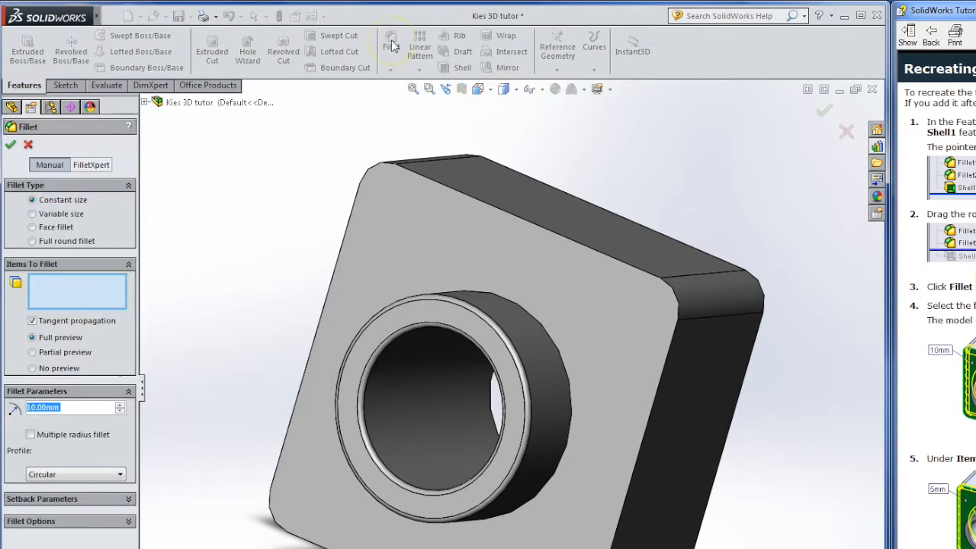
click(425, 232)
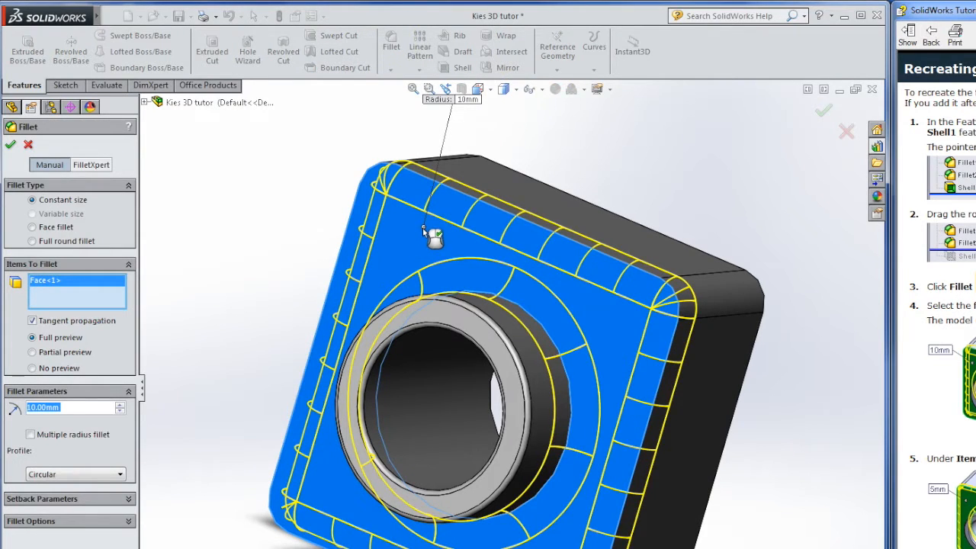
double_click(58, 409)
text(5)
key(Return)
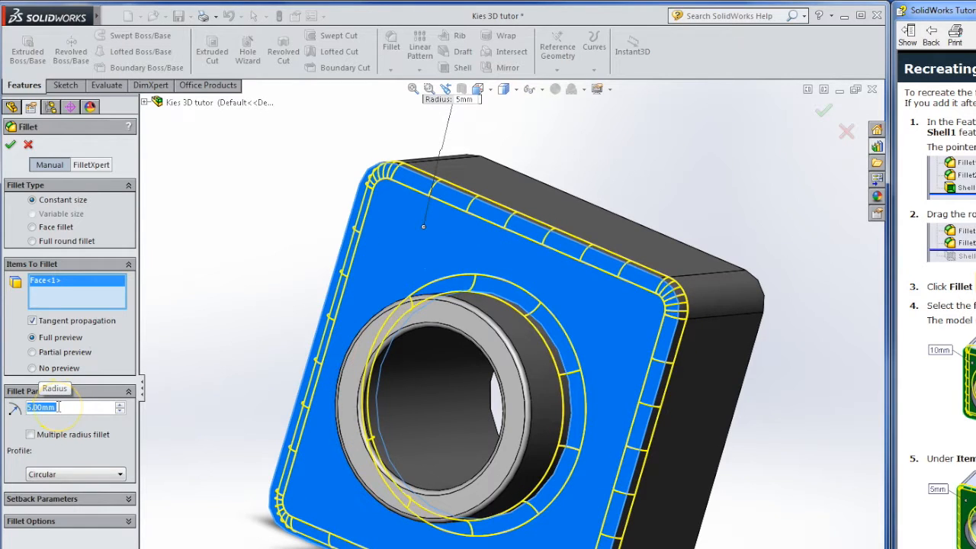
click(12, 146)
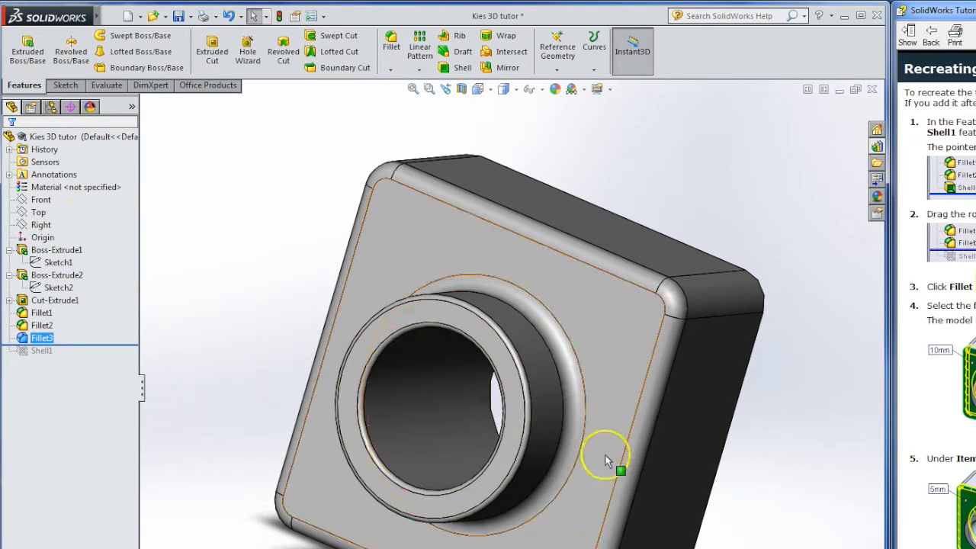
Step: Roll the model forward past Shell1 to restore the shell after the new face fillet, and inspect the part
drag(81, 342, 78, 357)
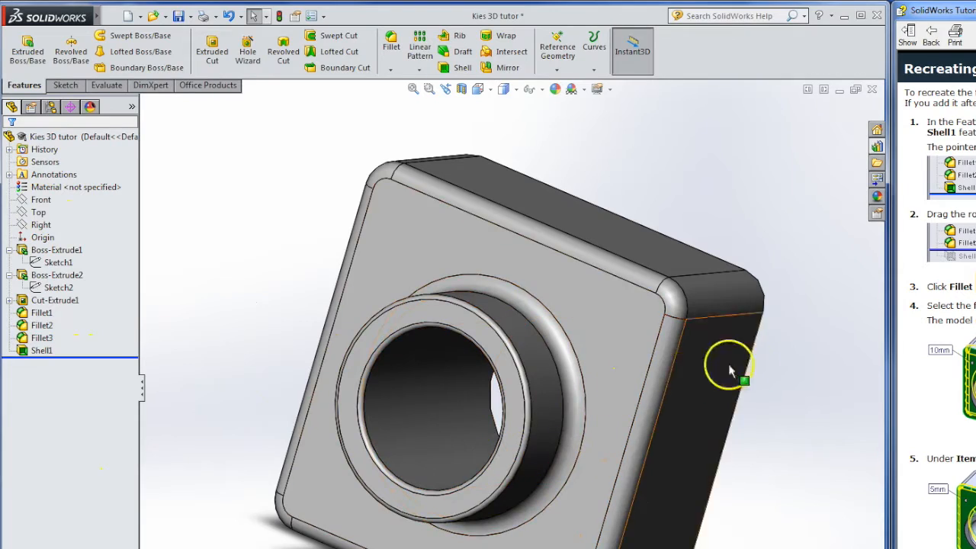
middle_drag(853, 361, 625, 373)
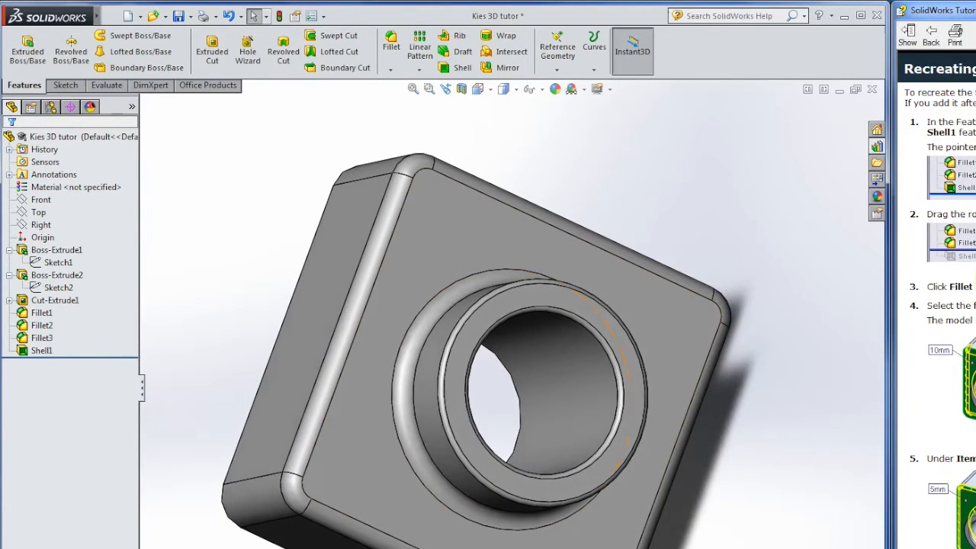
scroll(513, 387, down, 4)
scroll(514, 388, up, 3)
scroll(513, 387, down, 2)
scroll(513, 387, up, 4)
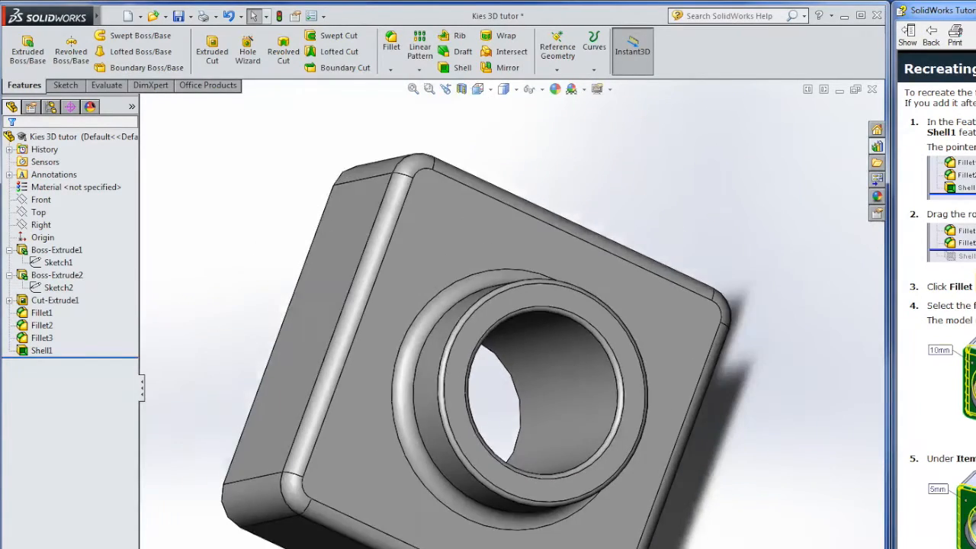